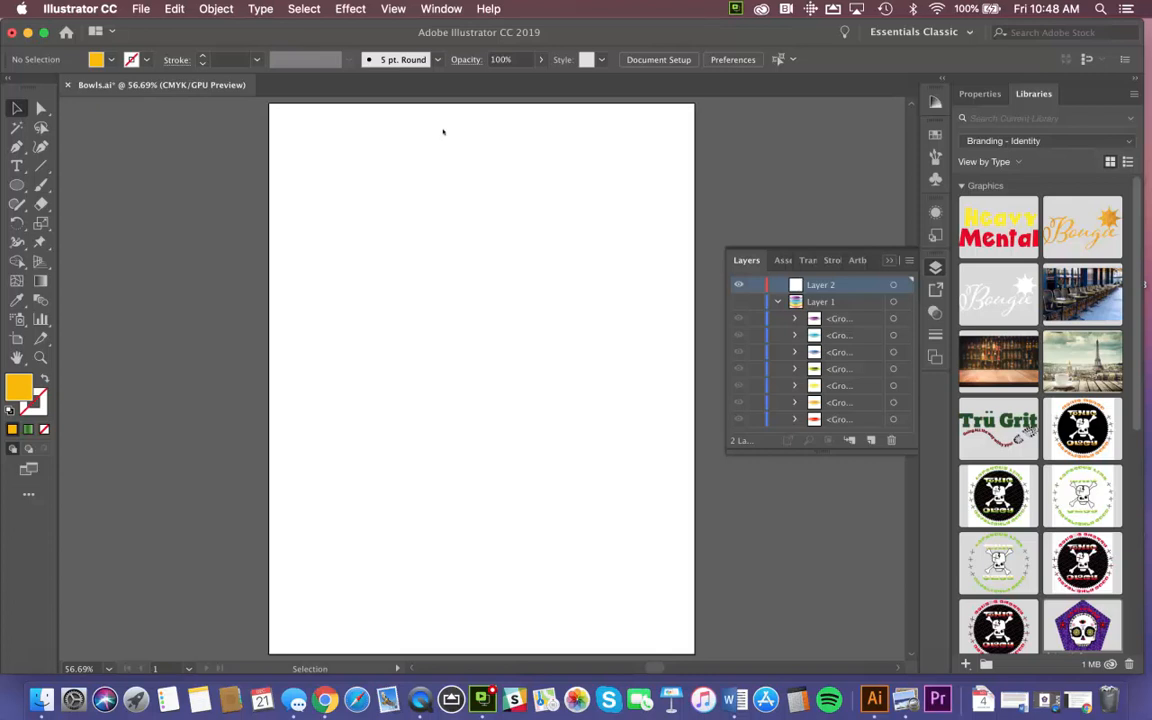
# Reset the Essentials Classic workspace to its default layout
pyautogui.click(445, 132)
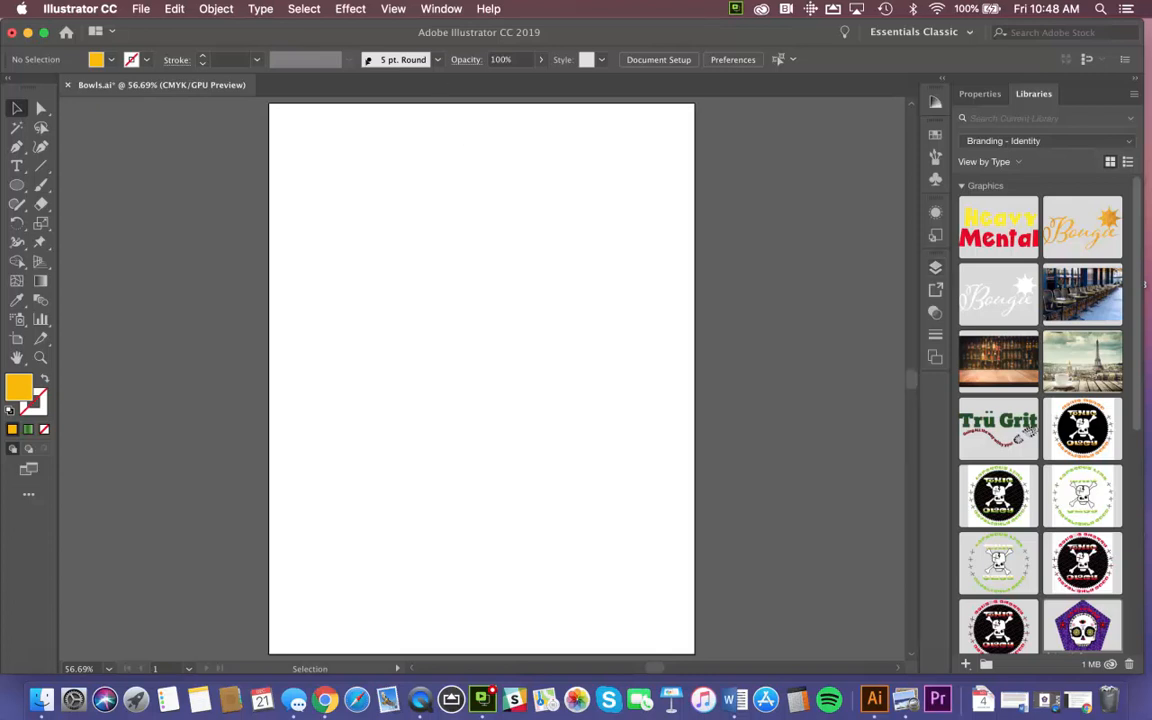
pyautogui.click(441, 8)
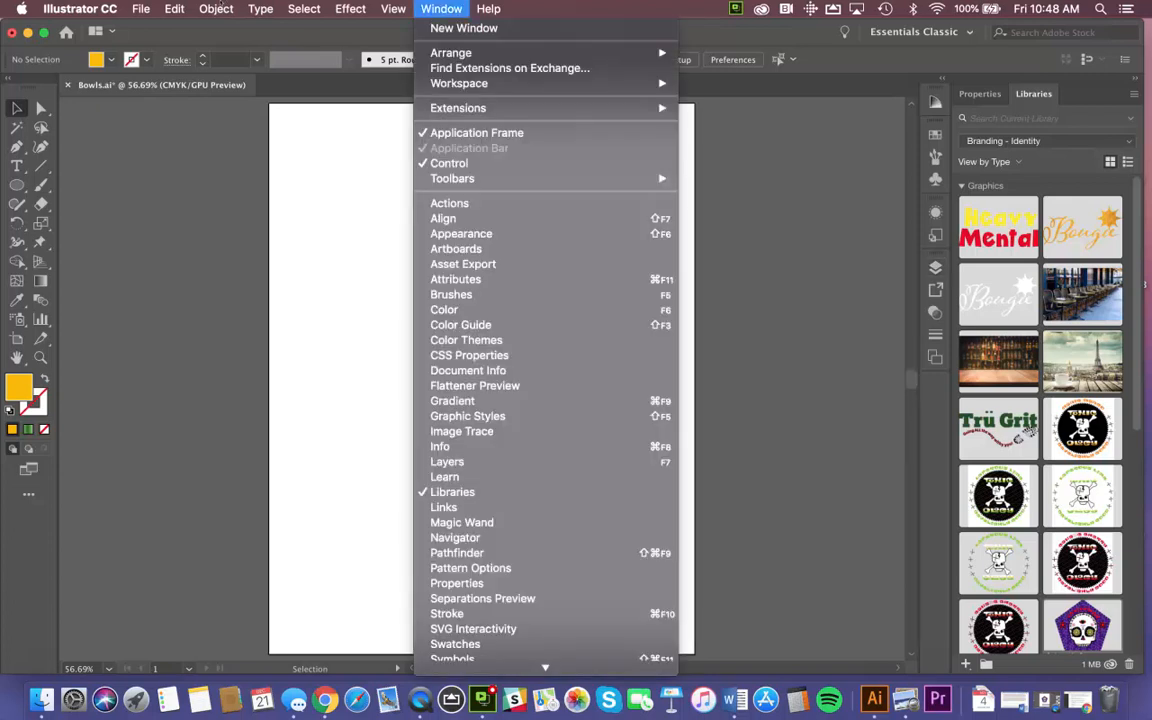
pyautogui.moveTo(470, 83)
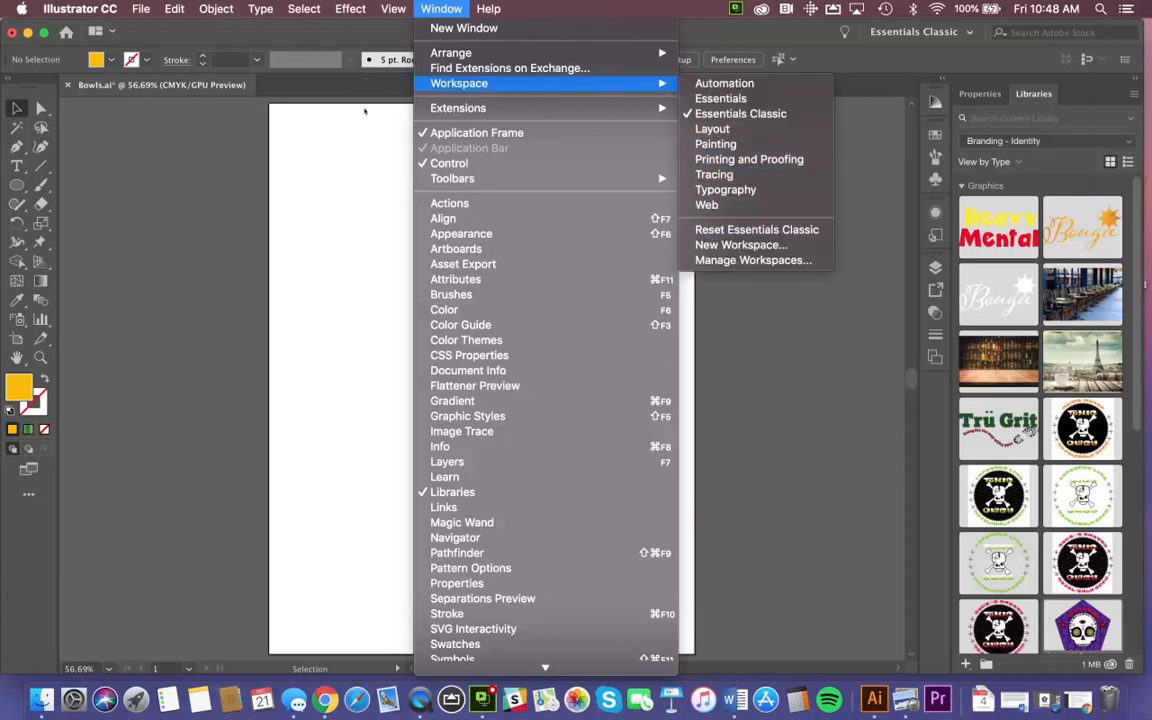
pyautogui.click(730, 228)
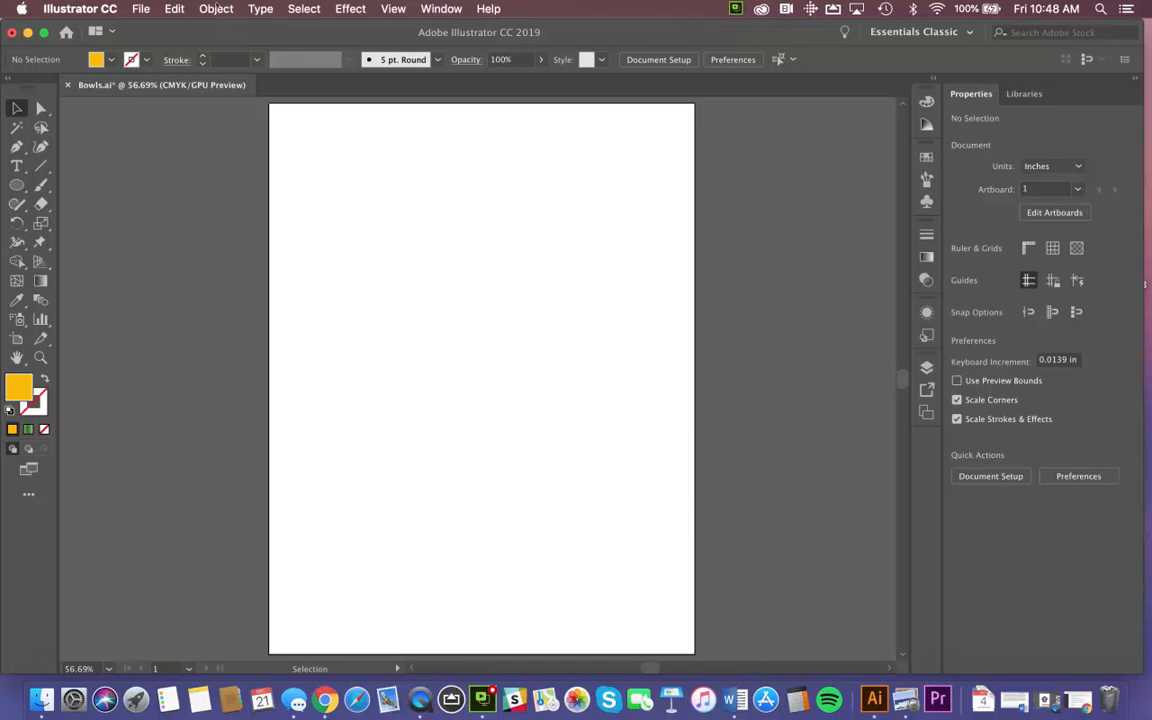
pyautogui.click(441, 9)
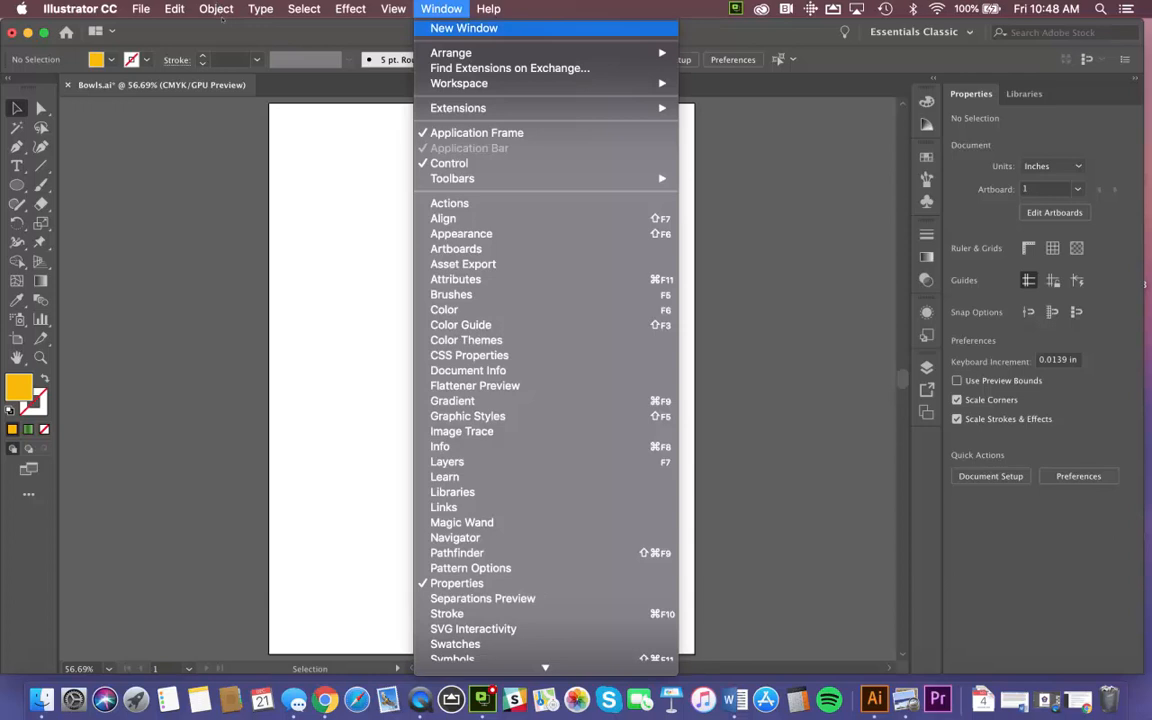
pyautogui.moveTo(462, 84)
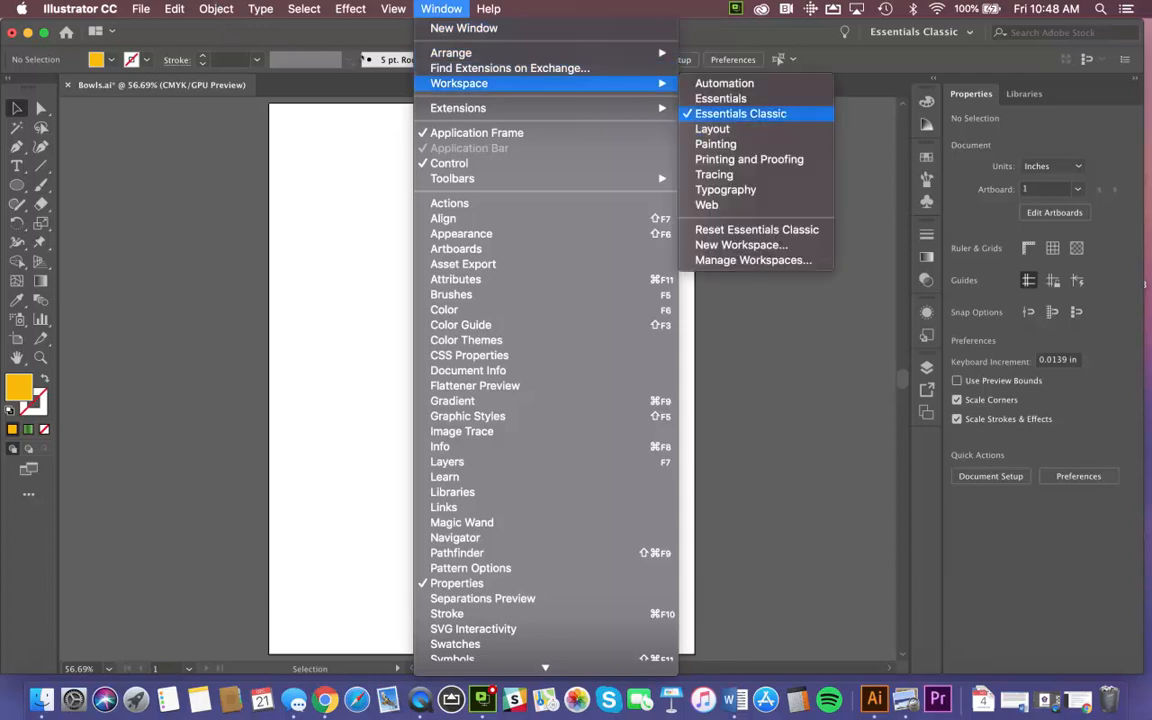
pyautogui.click(129, 61)
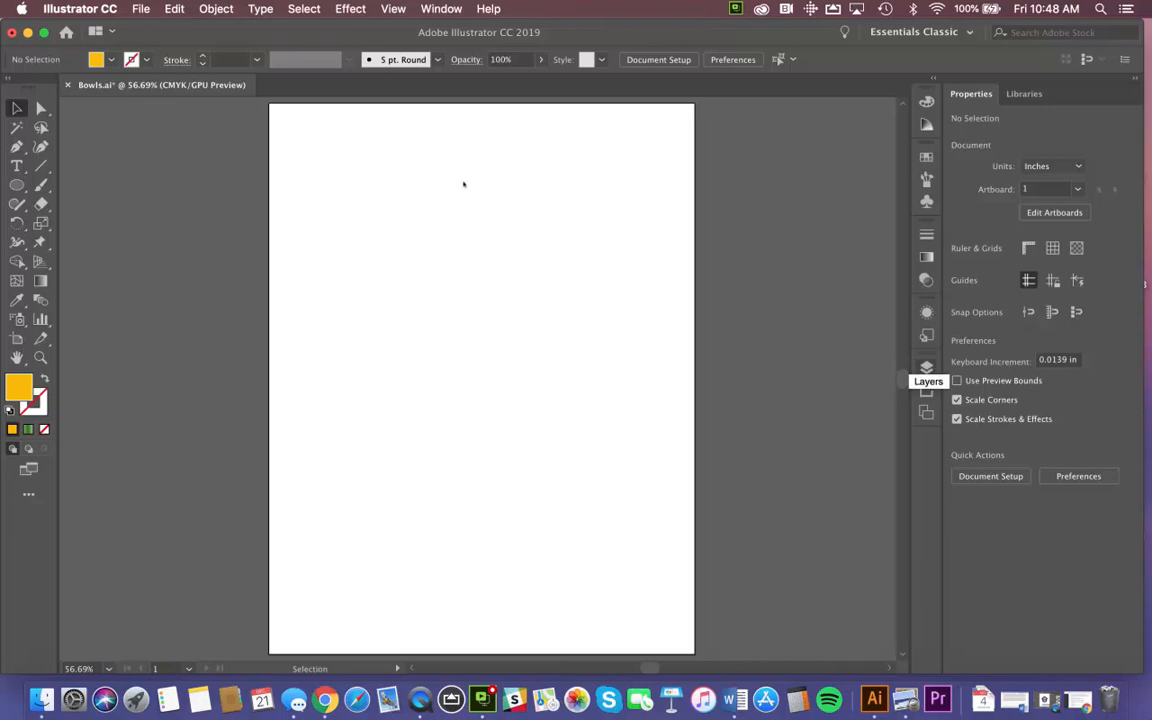
# Show the Layers panel, float it beside the artboard and collapse Layer 1
pyautogui.press('F7')
pyautogui.moveTo(738, 358)
pyautogui.mouseDown()
pyautogui.moveTo(694, 306)
pyautogui.moveTo(509, 219)
pyautogui.moveTo(508, 204)
pyautogui.mouseUp()
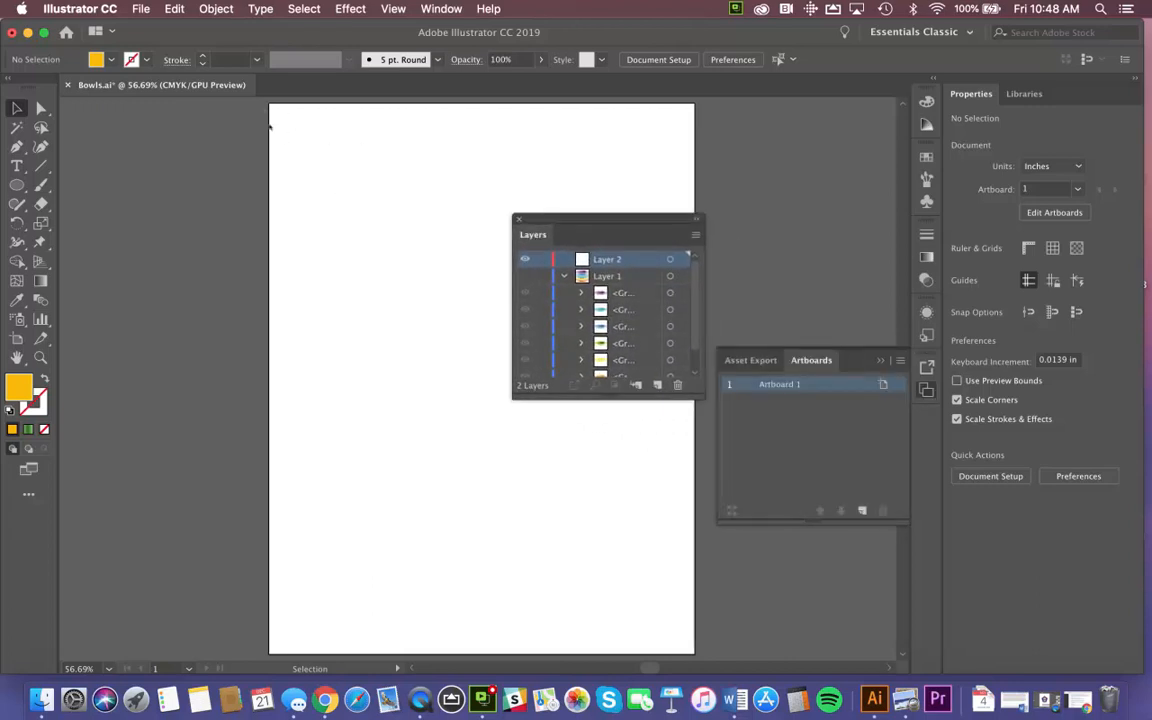
pyautogui.click(563, 276)
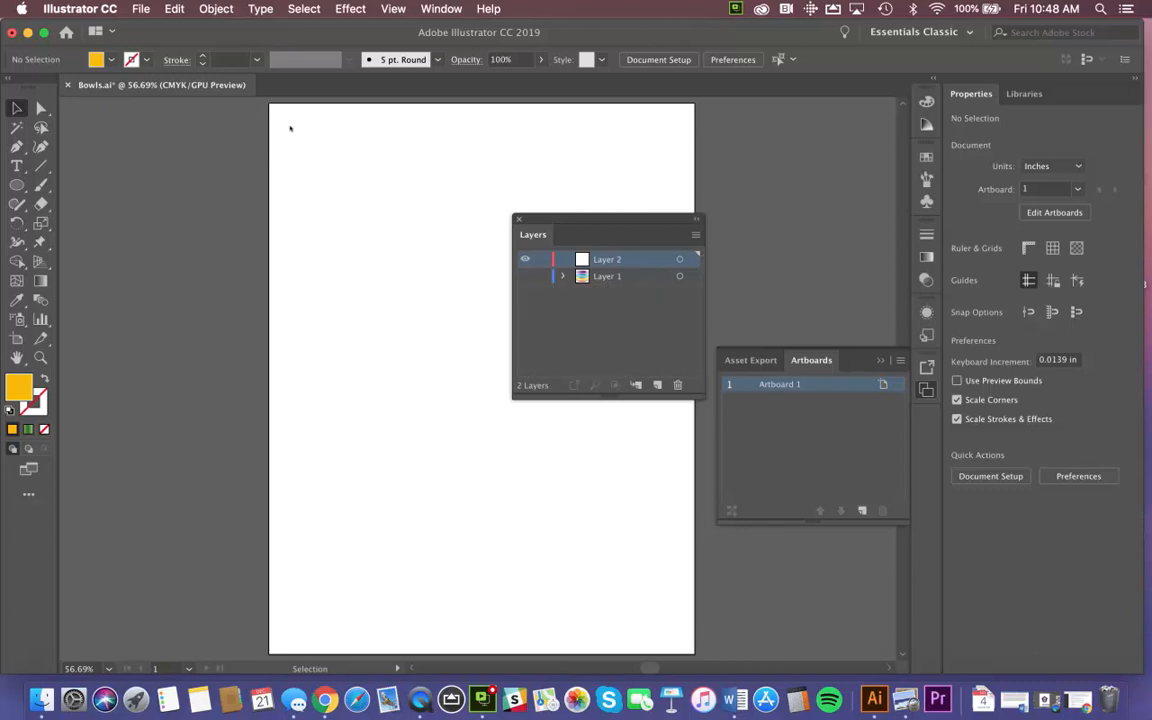
pyautogui.moveTo(596, 218); pyautogui.dragTo(784, 169)
# Draw a yellow-orange ellipse about 2.97 × 1.55 in on the artboard's upper half and deselect it
pyautogui.press('l')
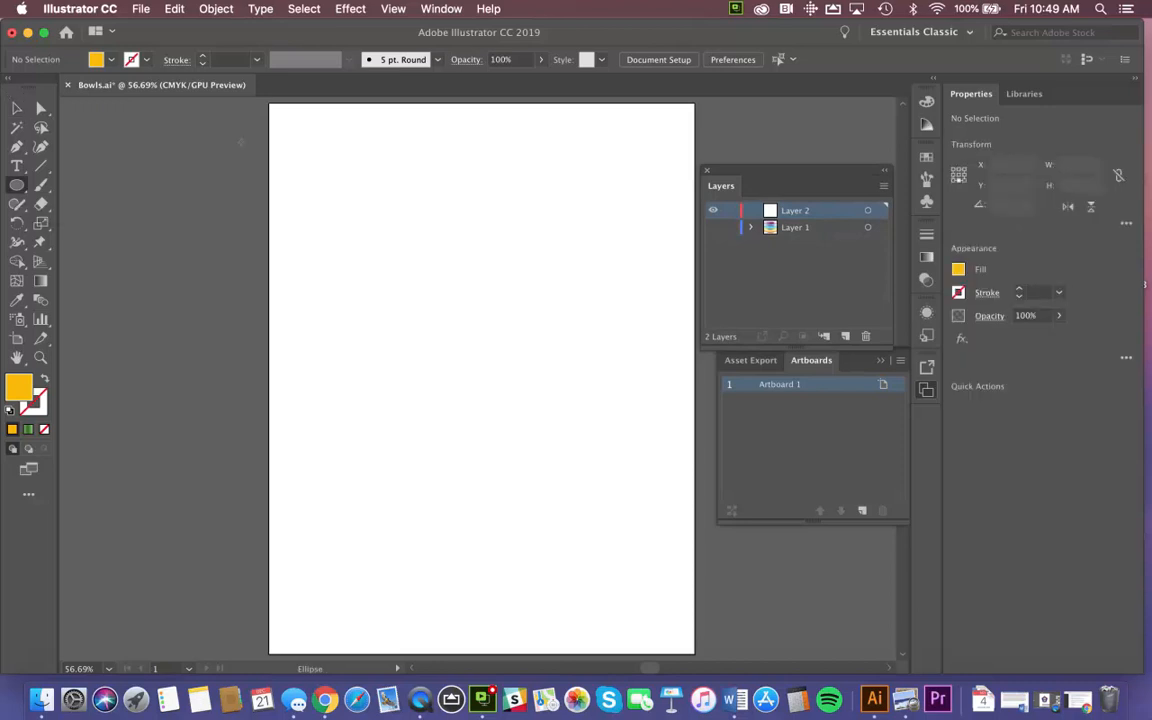
pyautogui.moveTo(414, 266); pyautogui.dragTo(563, 343)
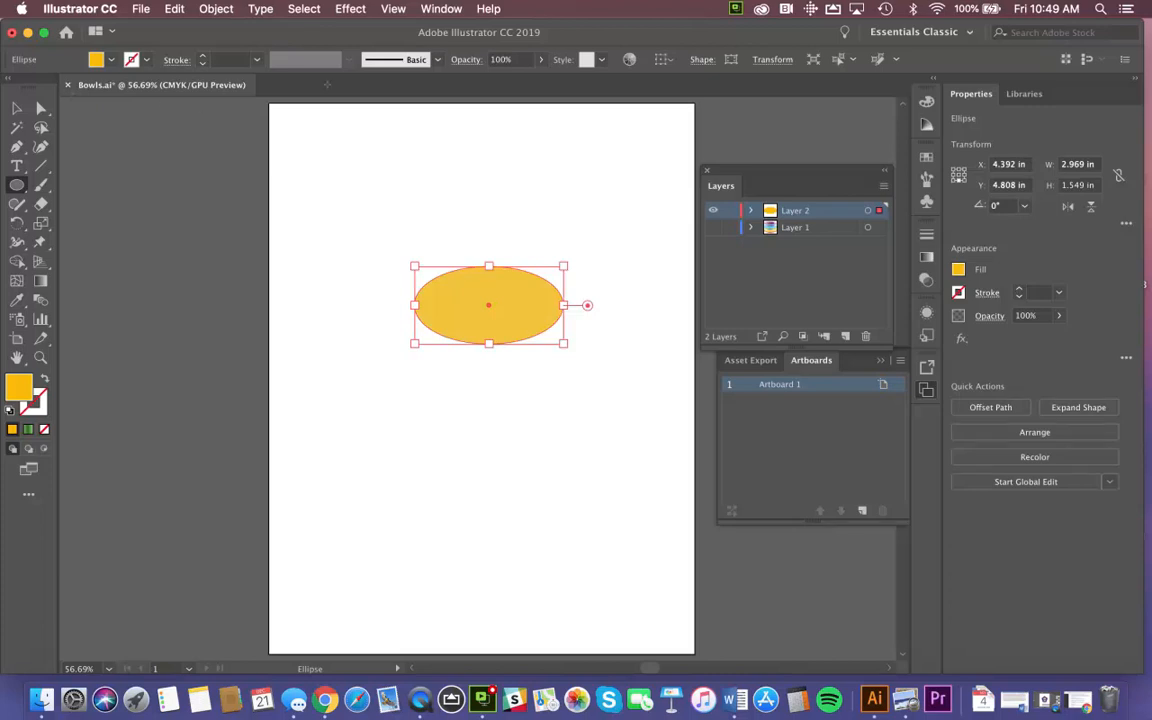
pyautogui.press('v')
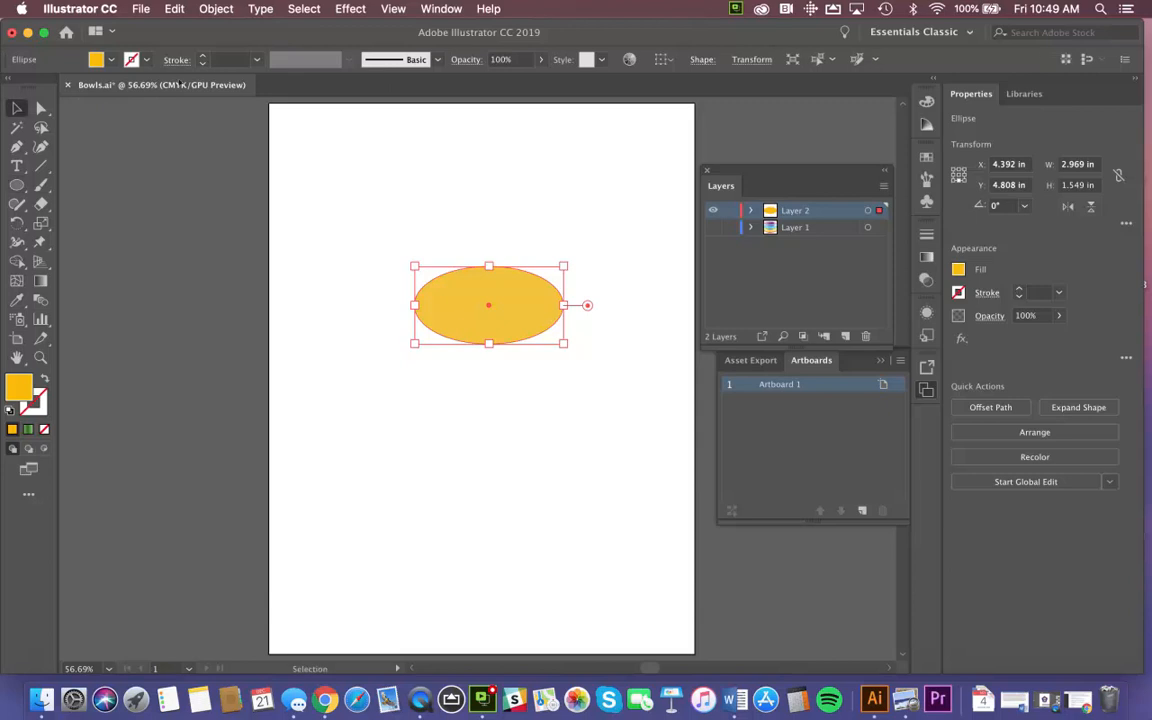
pyautogui.press('super+shift+a')
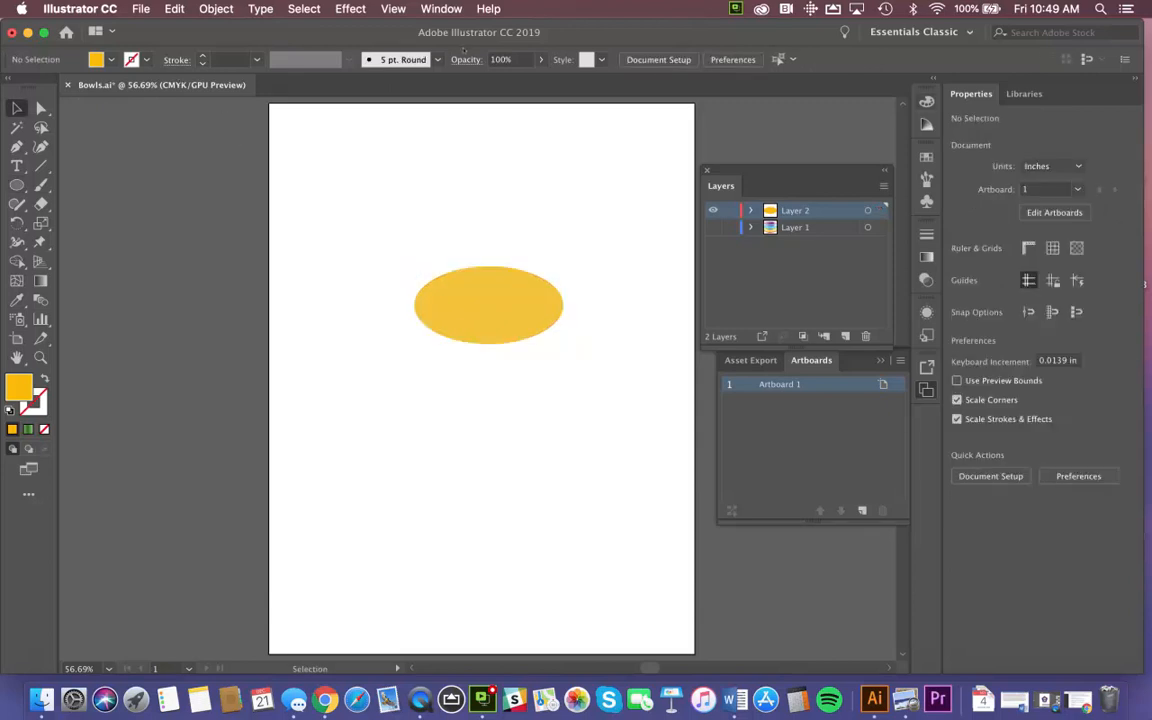
# Set the fill to green and draw an ellipse about 2.79 × 1.07 in overlapping the yellow ellipse's upper part
pyautogui.press('F6')
pyautogui.click(778, 140)
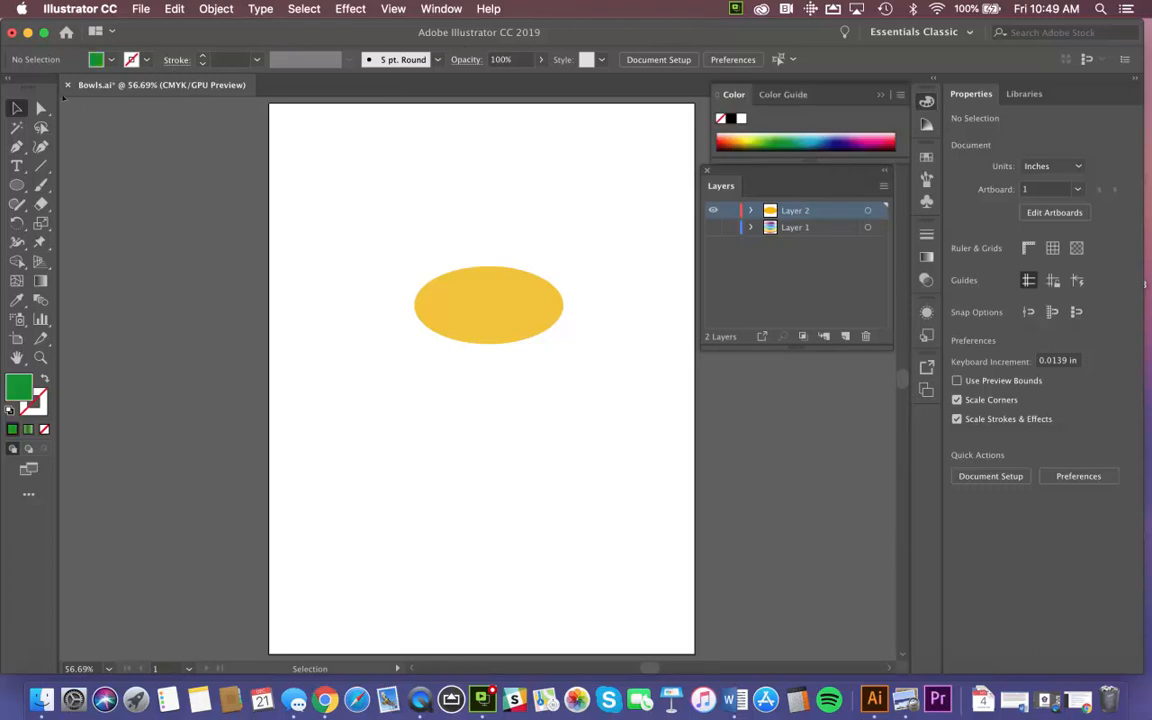
pyautogui.click(17, 185)
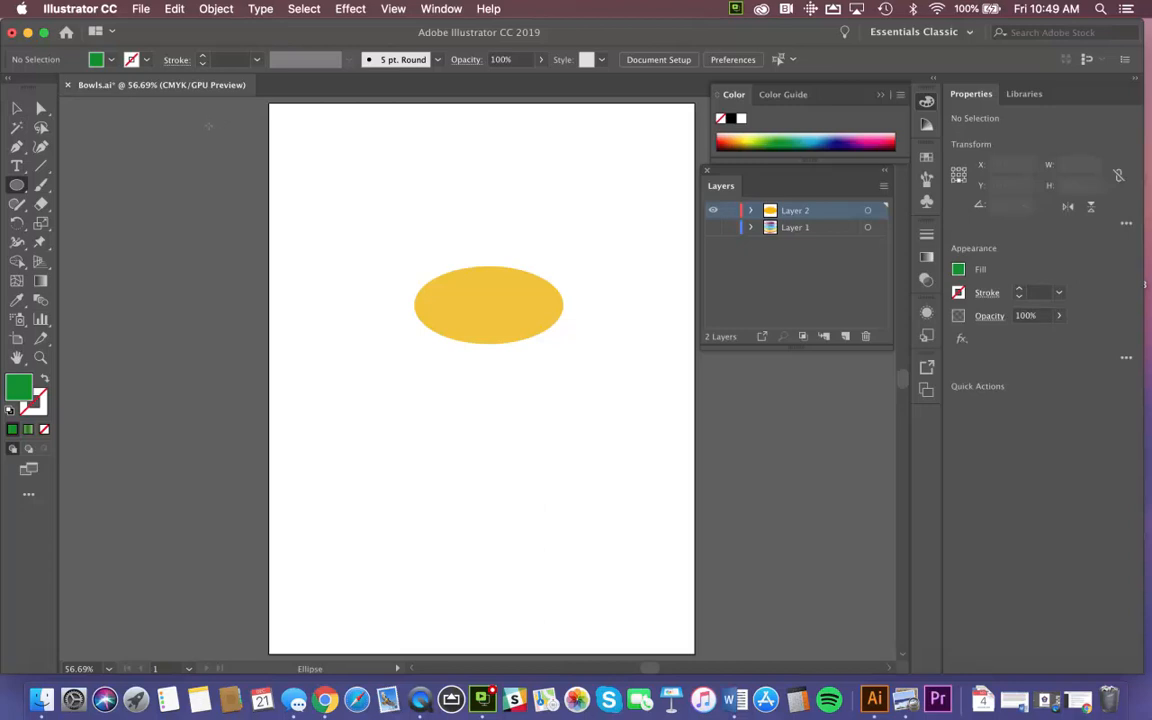
pyautogui.moveTo(419, 257)
pyautogui.mouseDown()
pyautogui.moveTo(541, 276)
pyautogui.moveTo(573, 304)
pyautogui.moveTo(560, 310)
pyautogui.mouseUp()
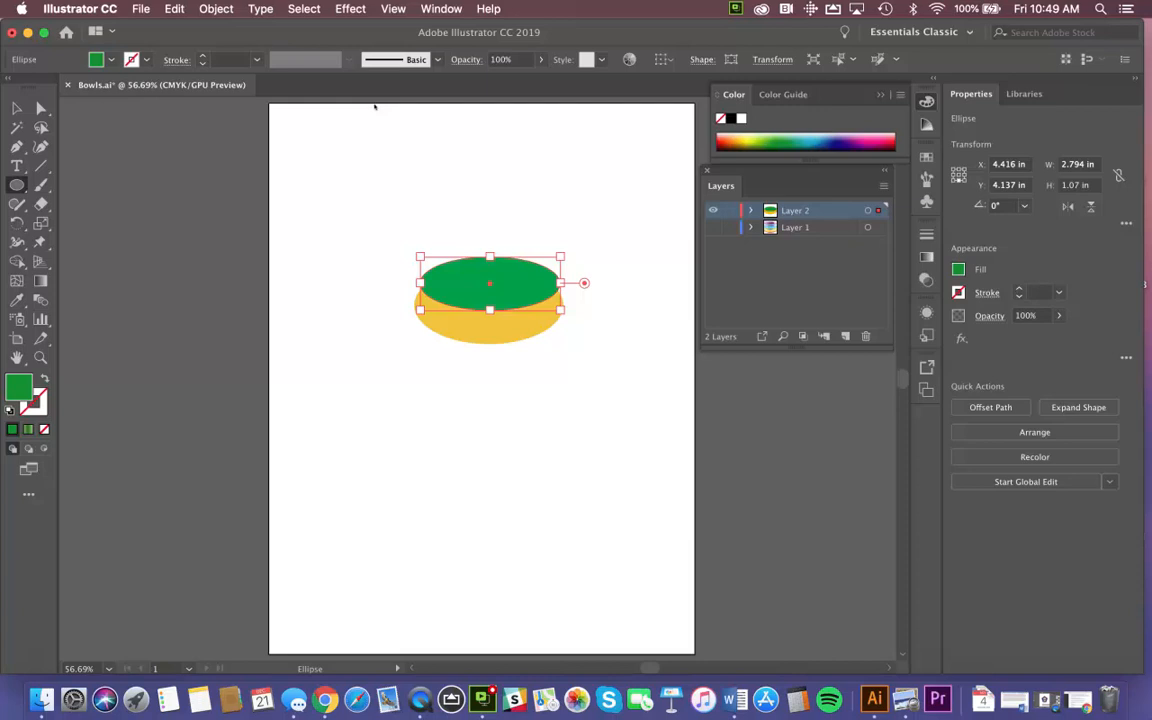
# Expand Layer 2 to list its objects, and switch the drawing mode to Draw Behind with nothing selected
pyautogui.click(751, 211)
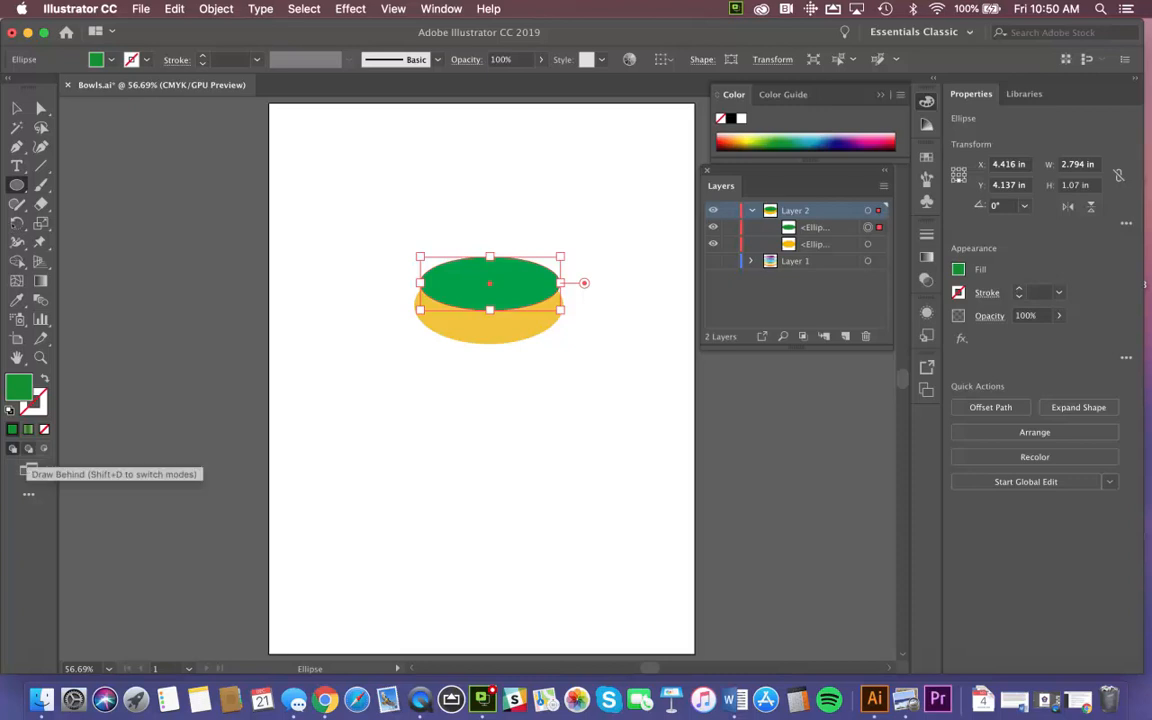
pyautogui.hotkey('shift', 'd')
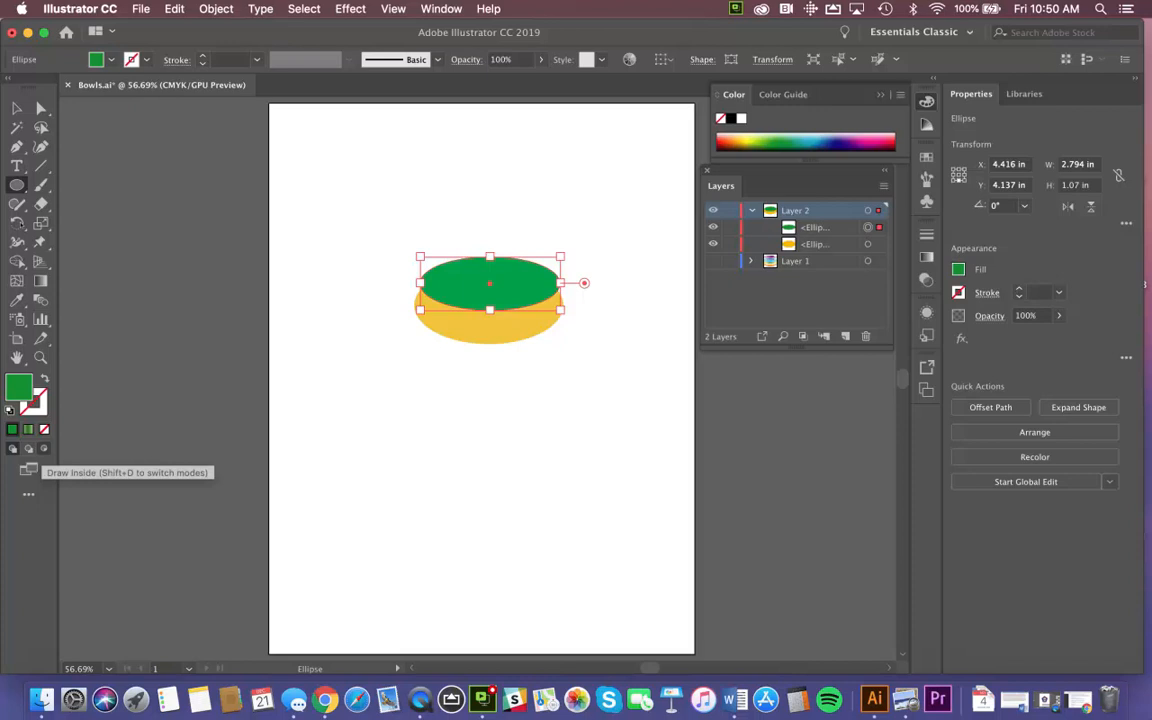
pyautogui.hotkey('shift', 'd')
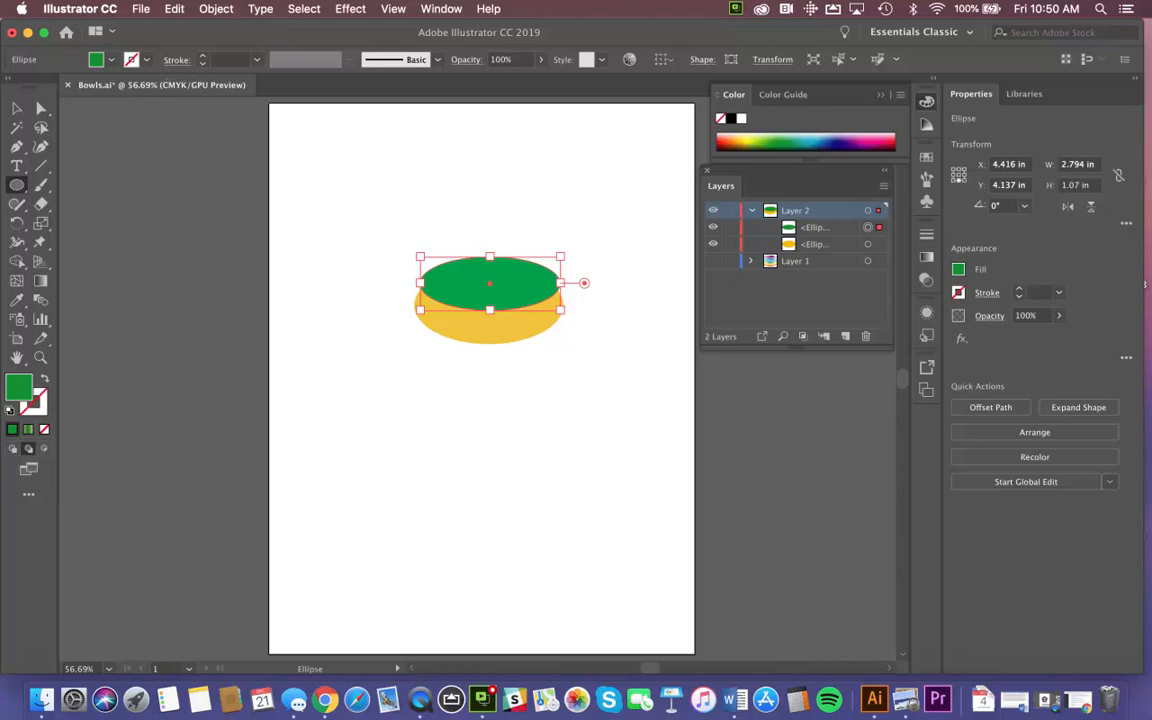
pyautogui.press('super+shift+a')
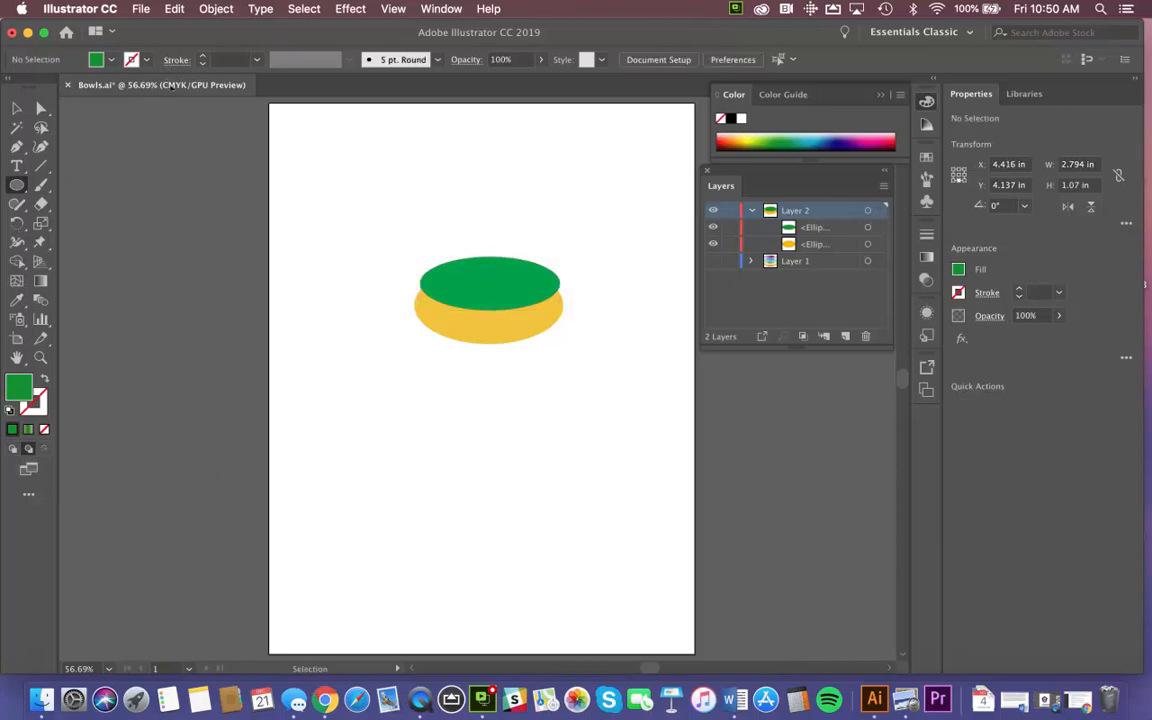
# Set the fill to blue and draw an ellipse about 3.32 × 0.86 in behind the green and yellow ones
pyautogui.click(871, 141)
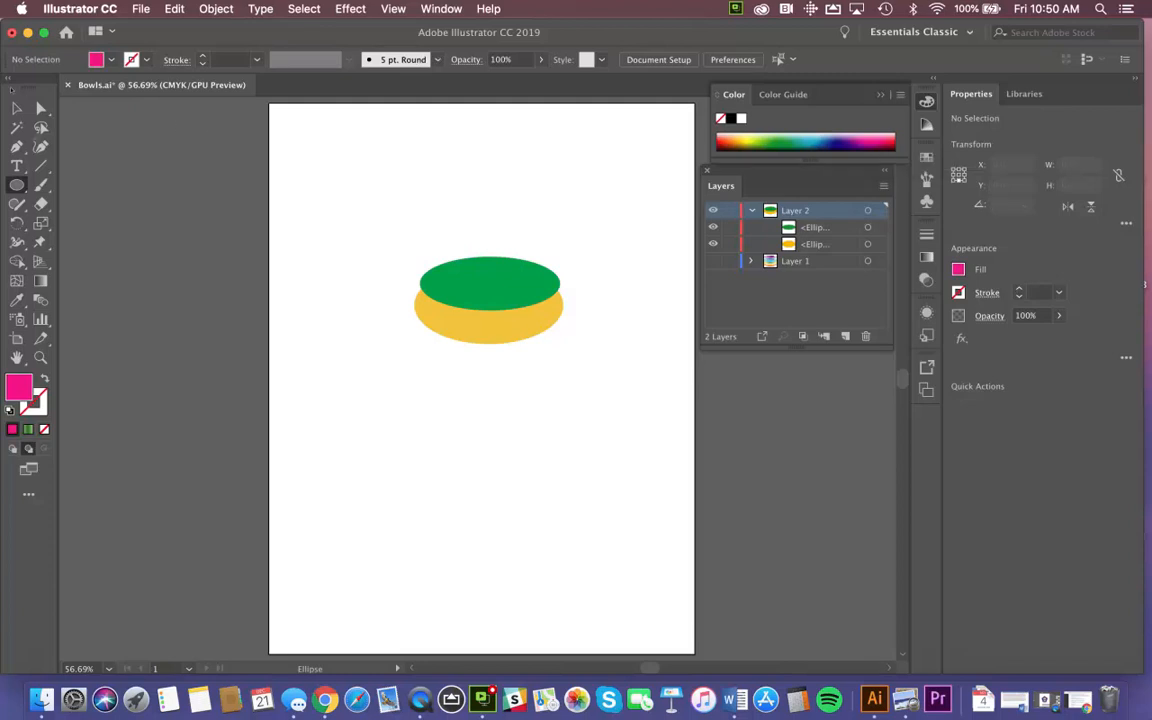
pyautogui.press('super')
pyautogui.press('super+z')
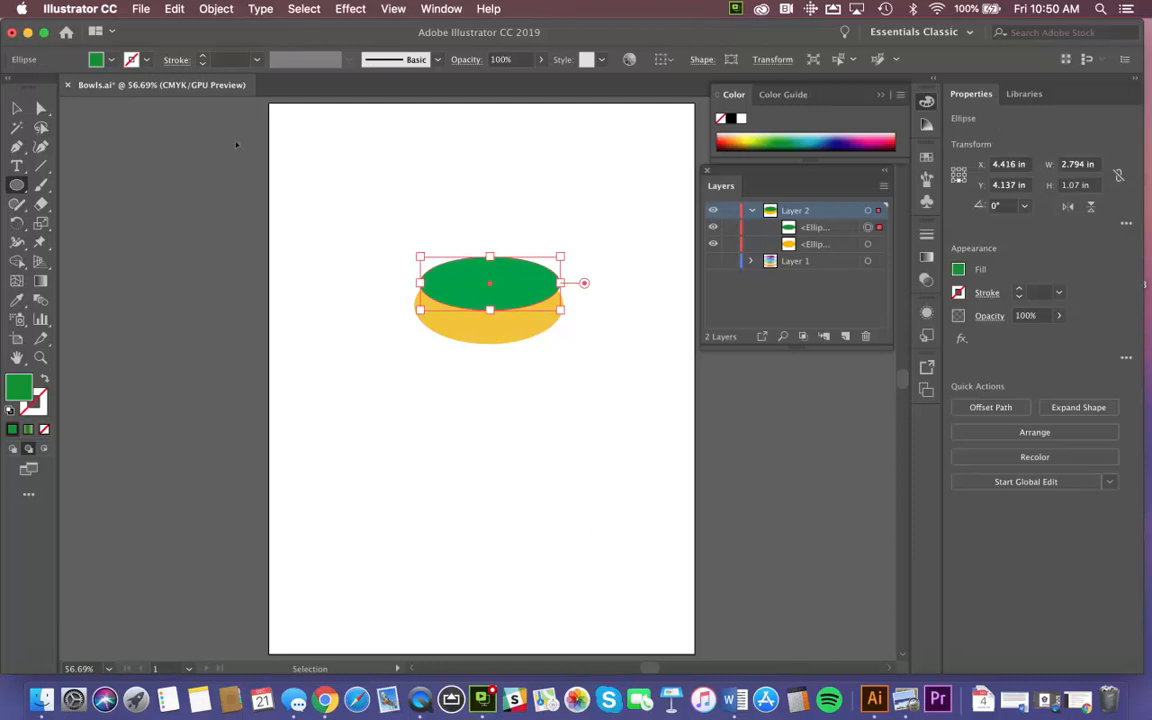
pyautogui.press('super+z')
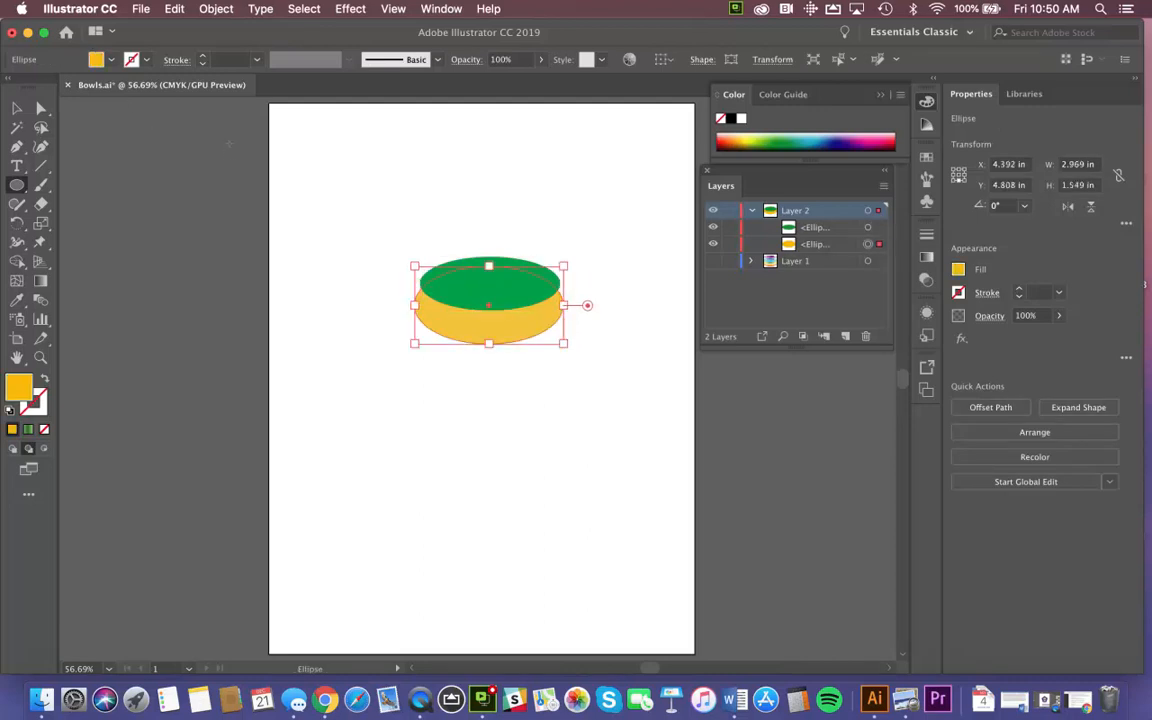
pyautogui.press('super+z')
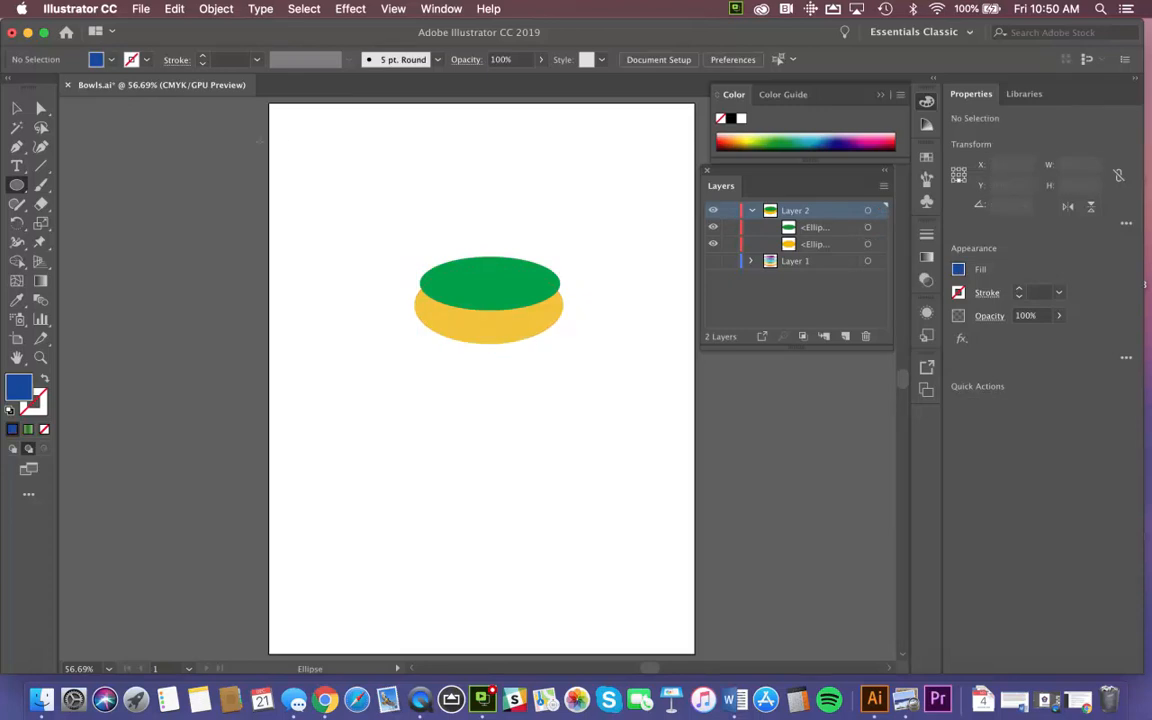
pyautogui.moveTo(437, 254); pyautogui.dragTo(602, 296)
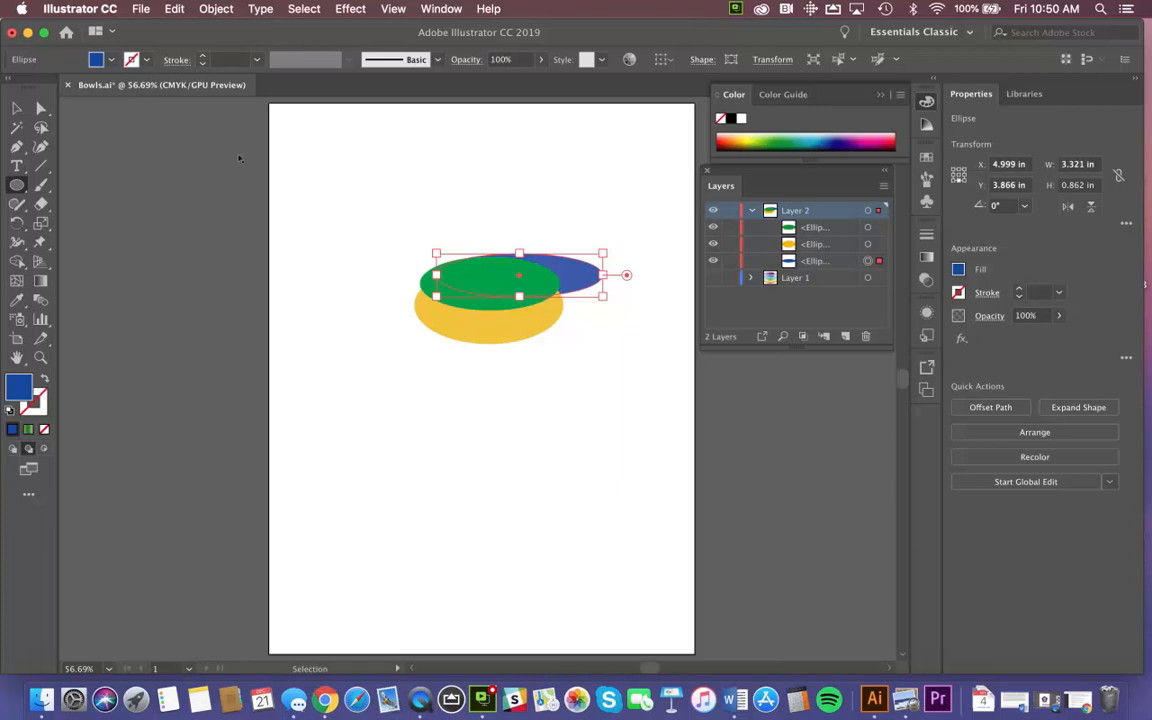
# Recolor the green ellipse dark red and, in Draw Inside mode, draw an ellipse about 1.63 × 1.33 in within it
pyautogui.press('super+z')
pyautogui.click(44, 449)
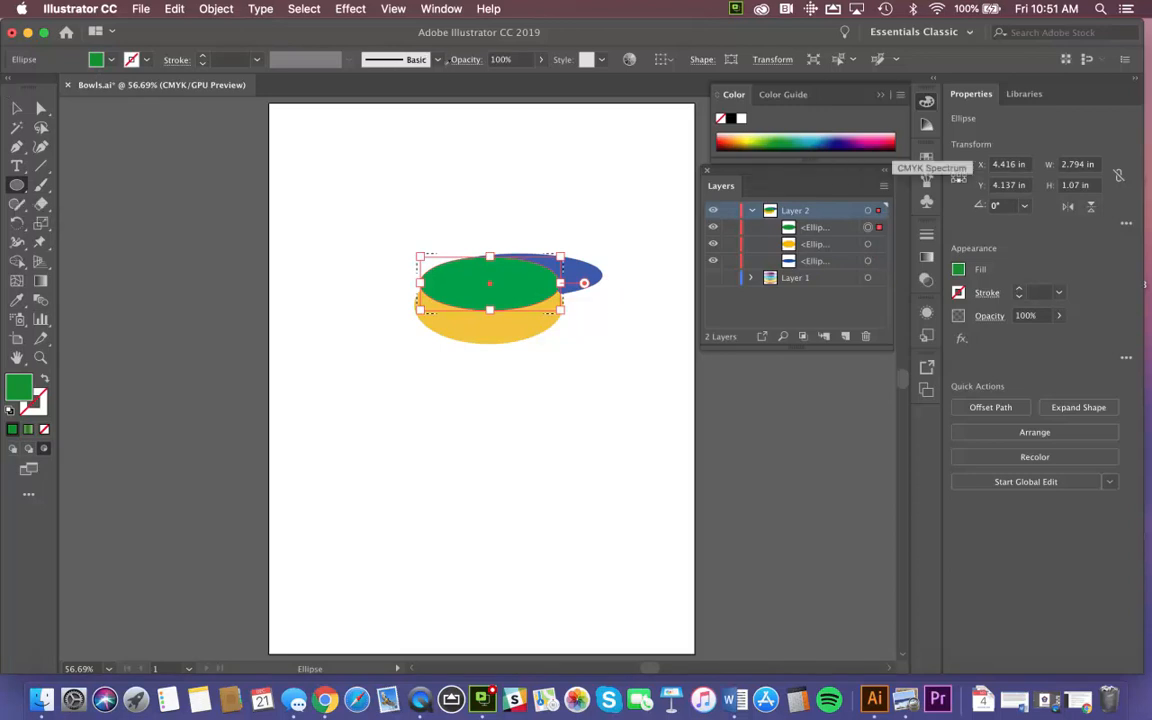
pyautogui.click(889, 145)
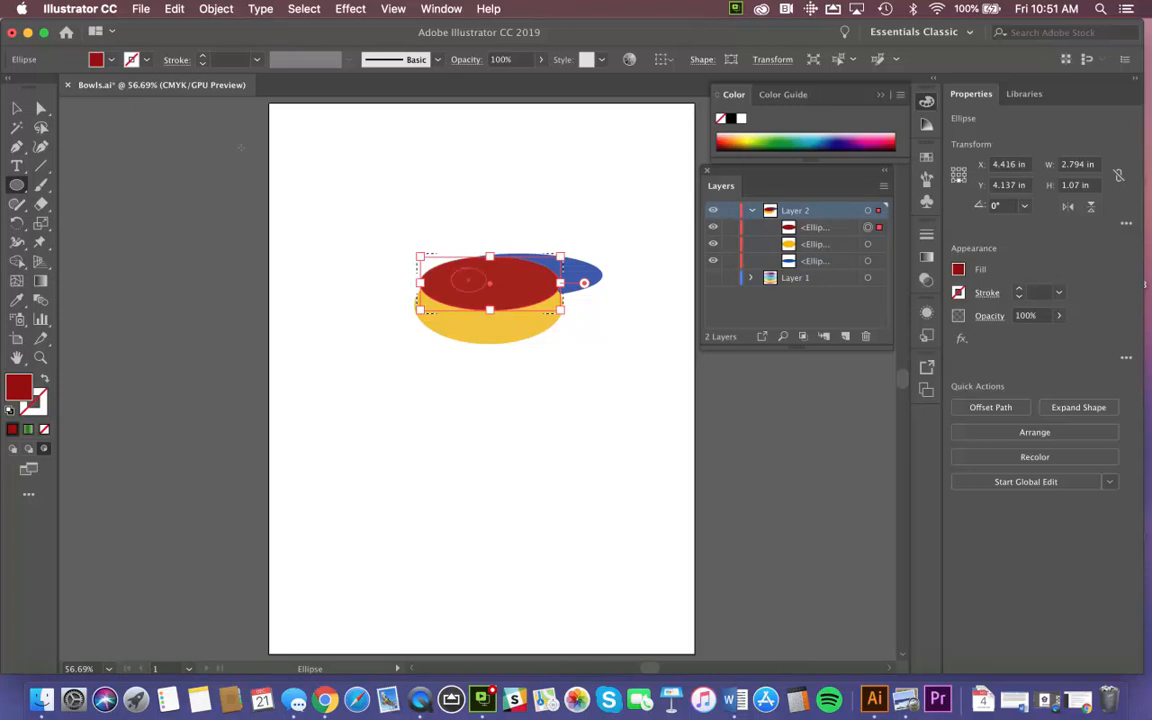
pyautogui.moveTo(451, 267); pyautogui.dragTo(533, 334)
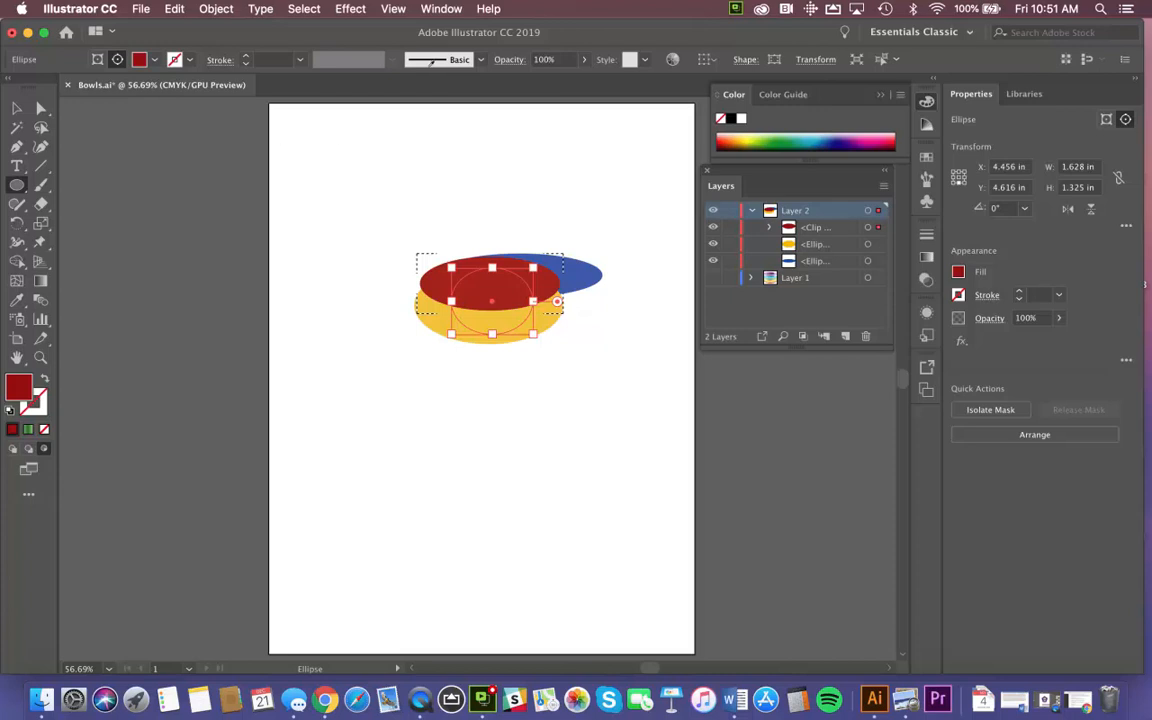
# Draw a blue ellipse about 3.34 × 1.53 in and, using Draw Inside, a magenta ellipse about 1.52 × 3.4 in within it
pyautogui.click(802, 138)
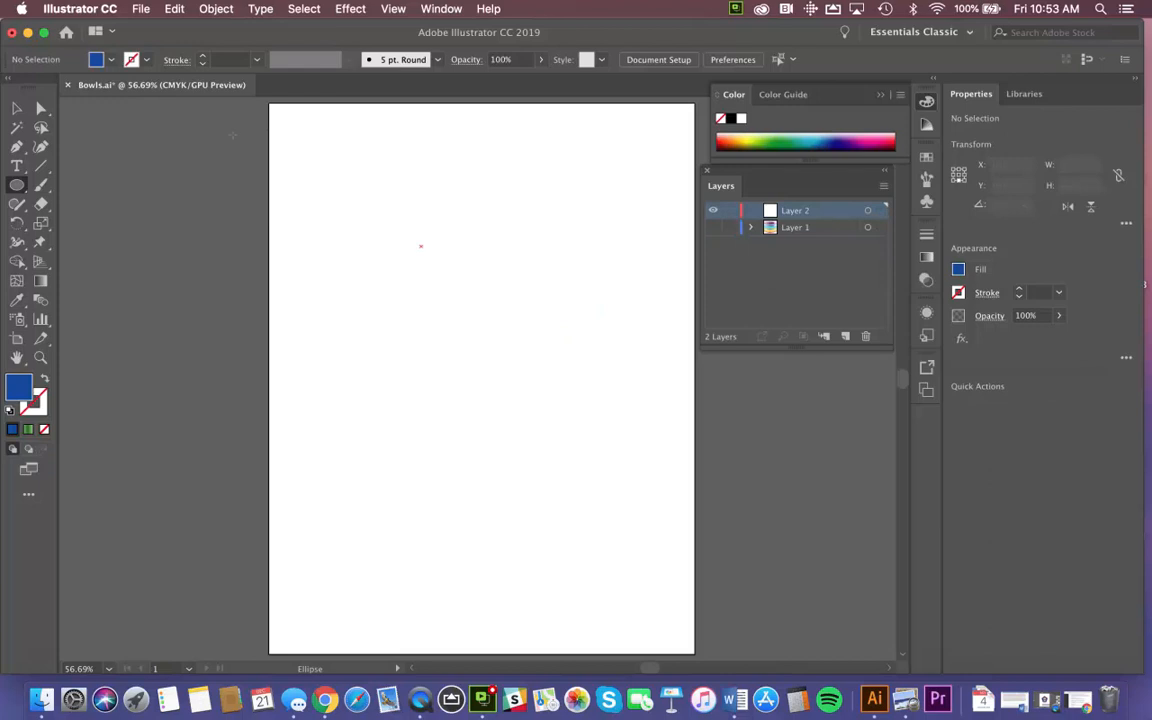
pyautogui.moveTo(420, 246); pyautogui.dragTo(588, 323)
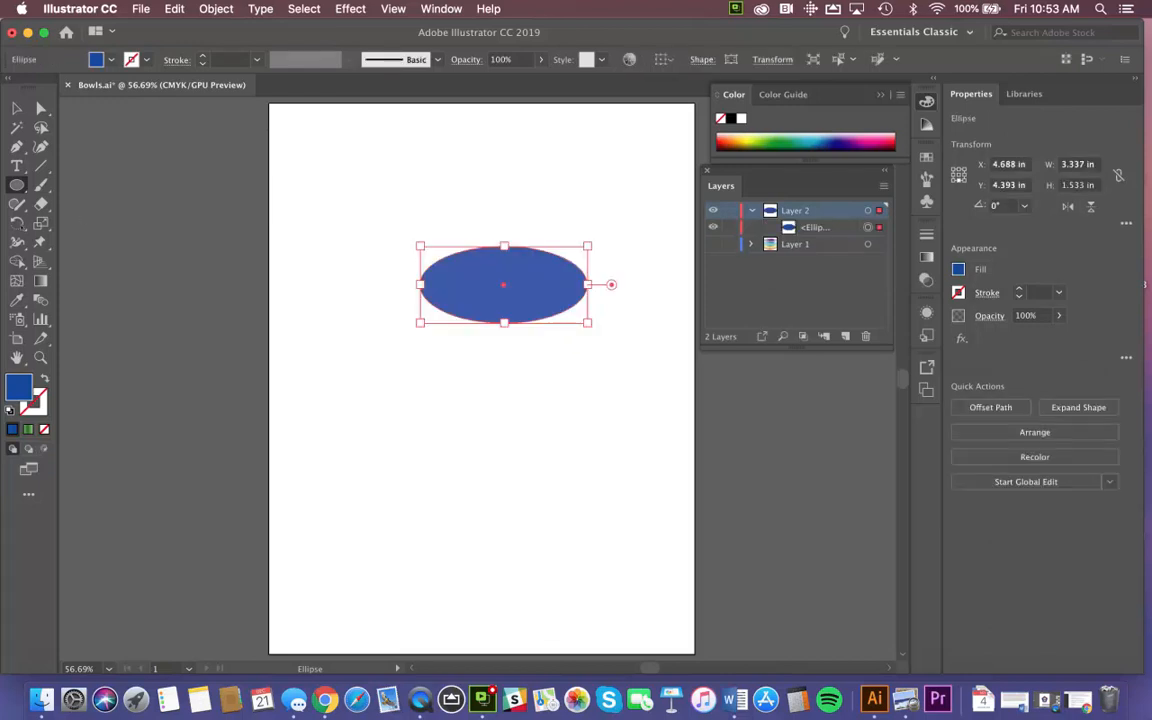
pyautogui.click(44, 449)
pyautogui.moveTo(485, 210)
pyautogui.mouseDown()
pyautogui.moveTo(565, 302)
pyautogui.moveTo(561, 380)
pyautogui.mouseUp()
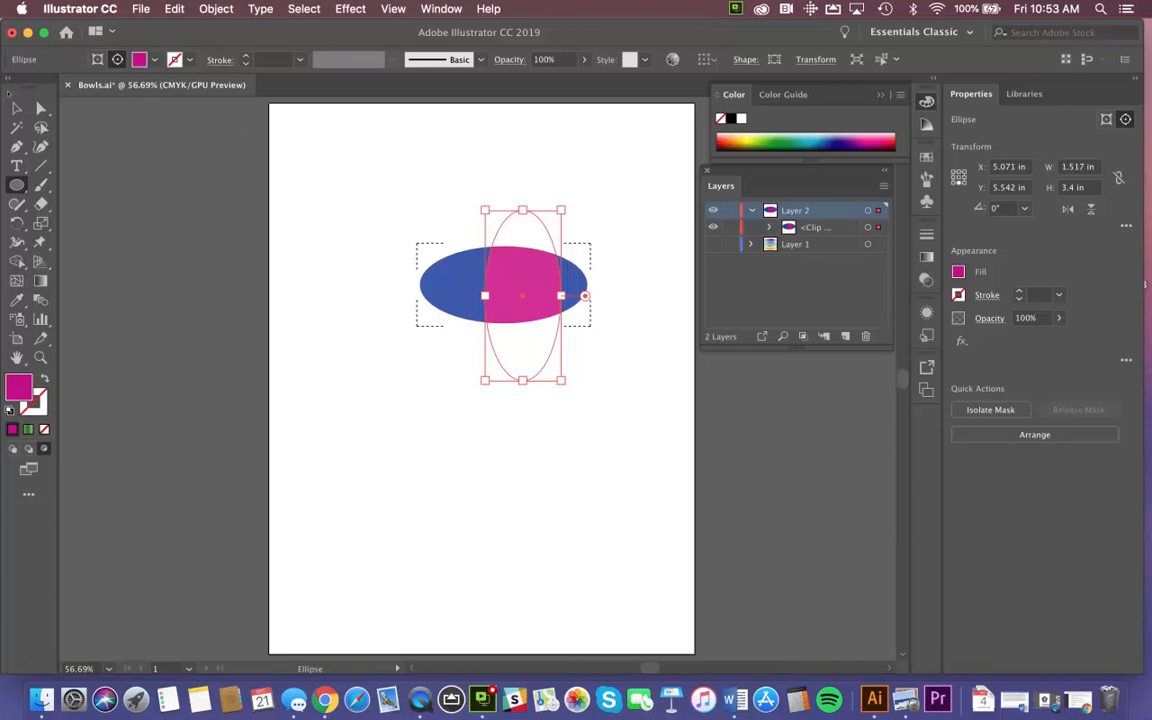
# Add a magenta star about 2.51 × 2.63 in inside the blue ellipse, overlapping its left part
pyautogui.click(17, 185)
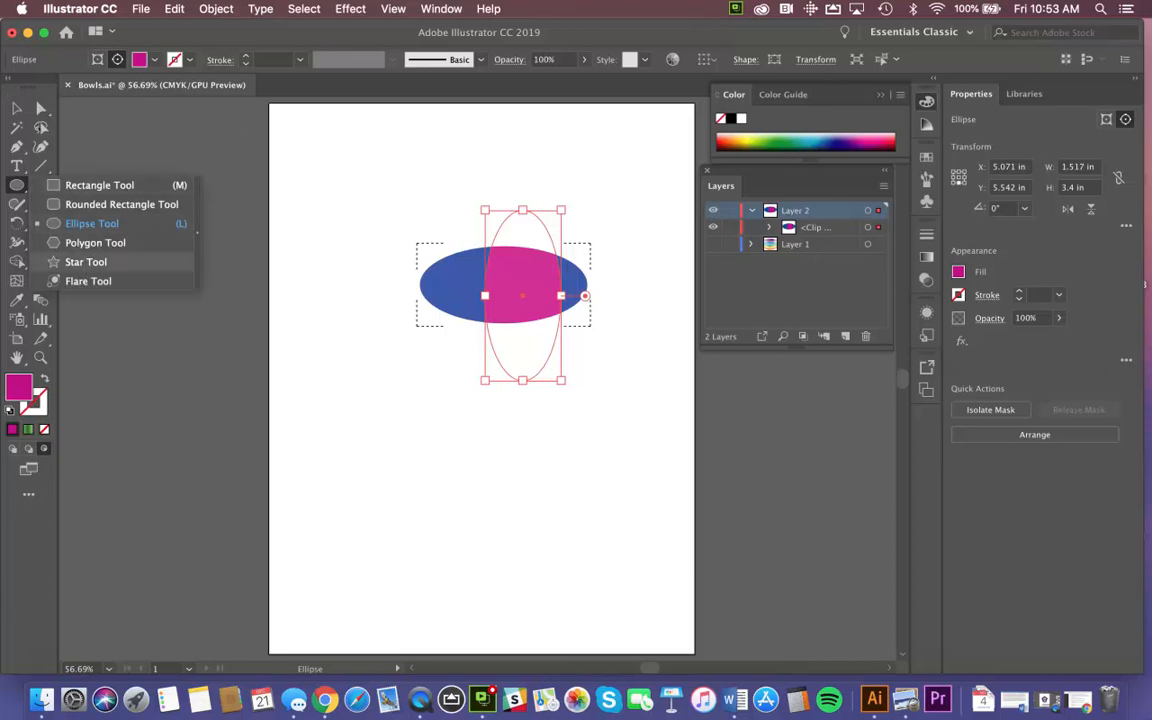
pyautogui.click(86, 262)
pyautogui.moveTo(466, 264); pyautogui.dragTo(486, 198)
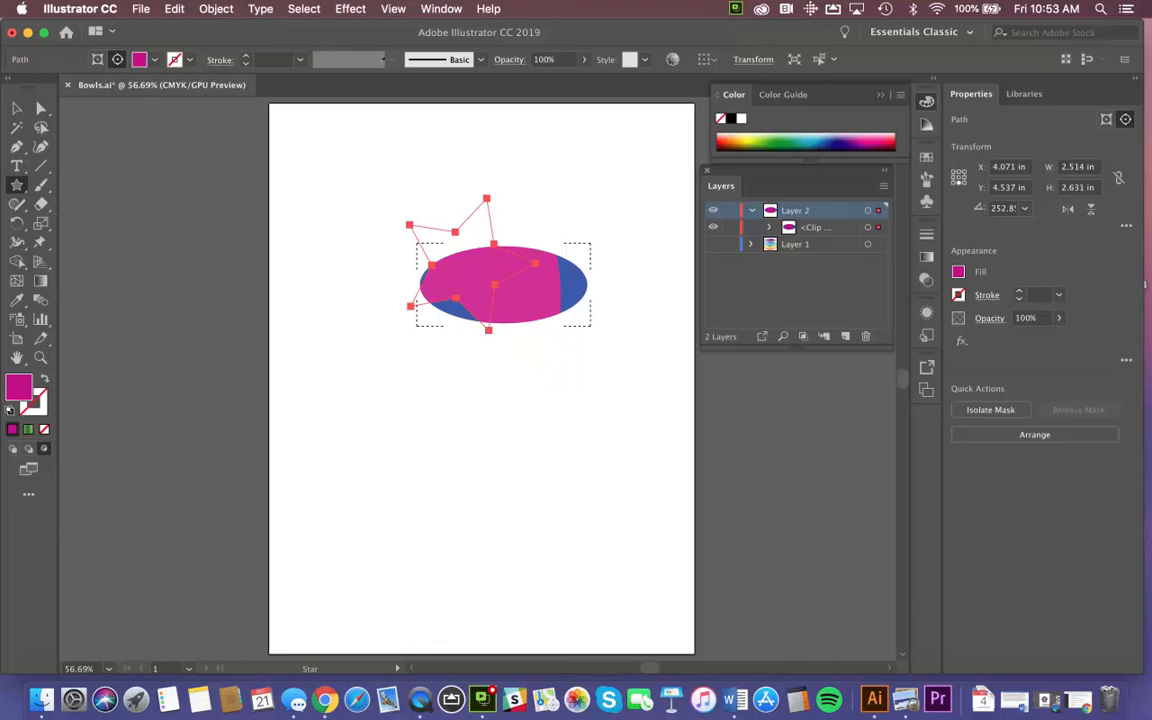
# Set the fill to yellow and delete the empty Layer 2
pyautogui.click(745, 139)
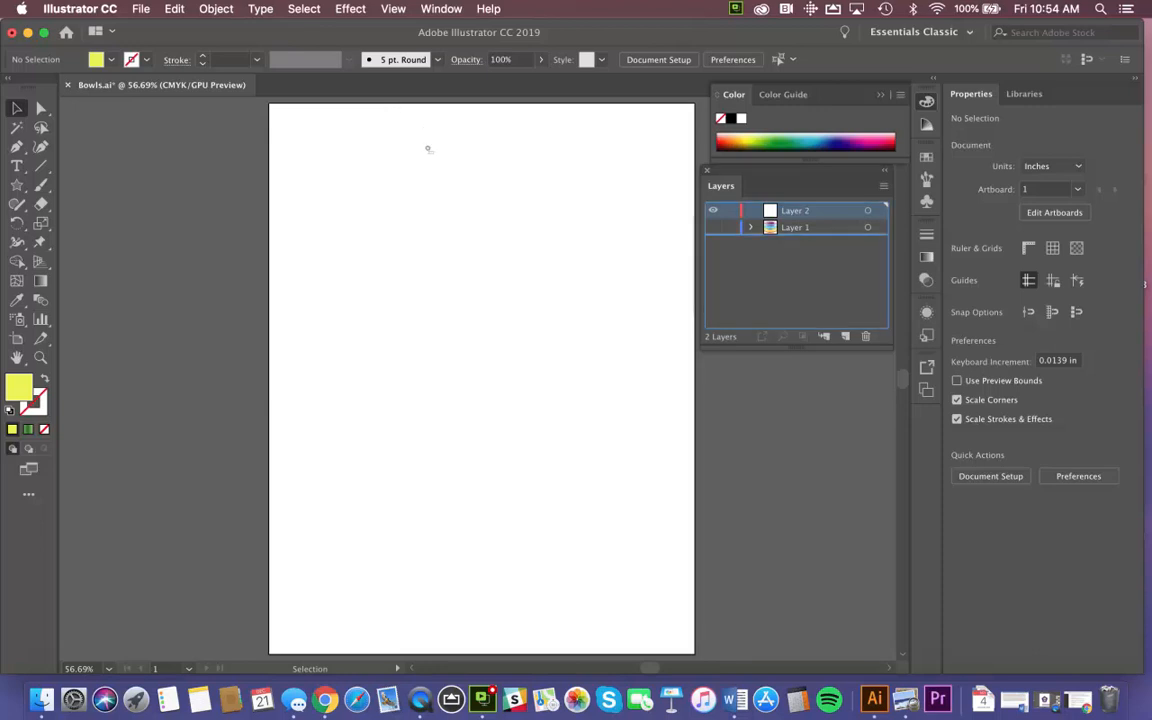
pyautogui.press('super+z')
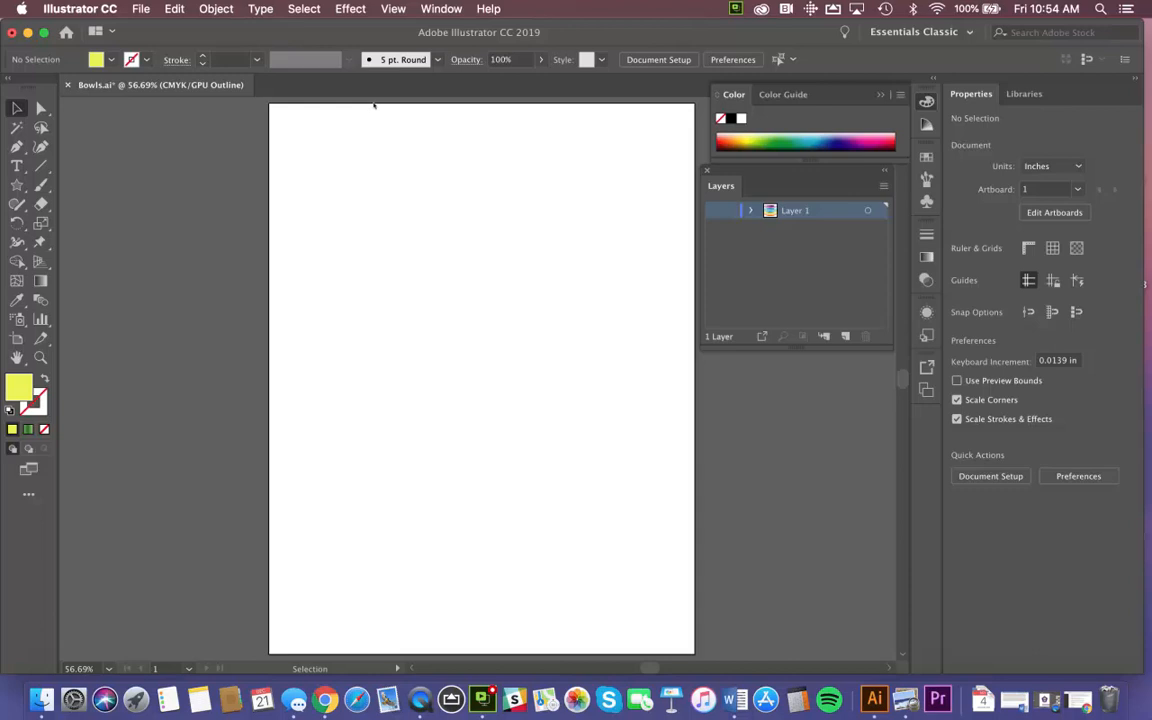
# Toggle the visibility of Layer 1 several times, leaving the stacked bowls shown
pyautogui.press('super+y')
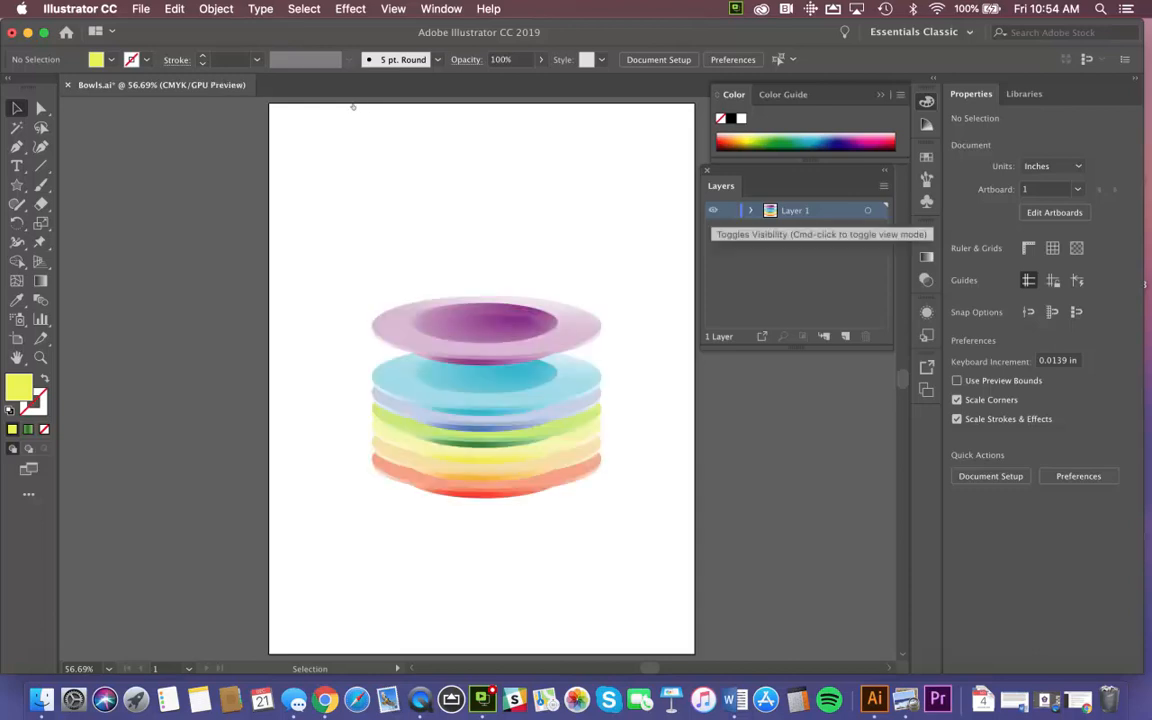
pyautogui.press('super+y')
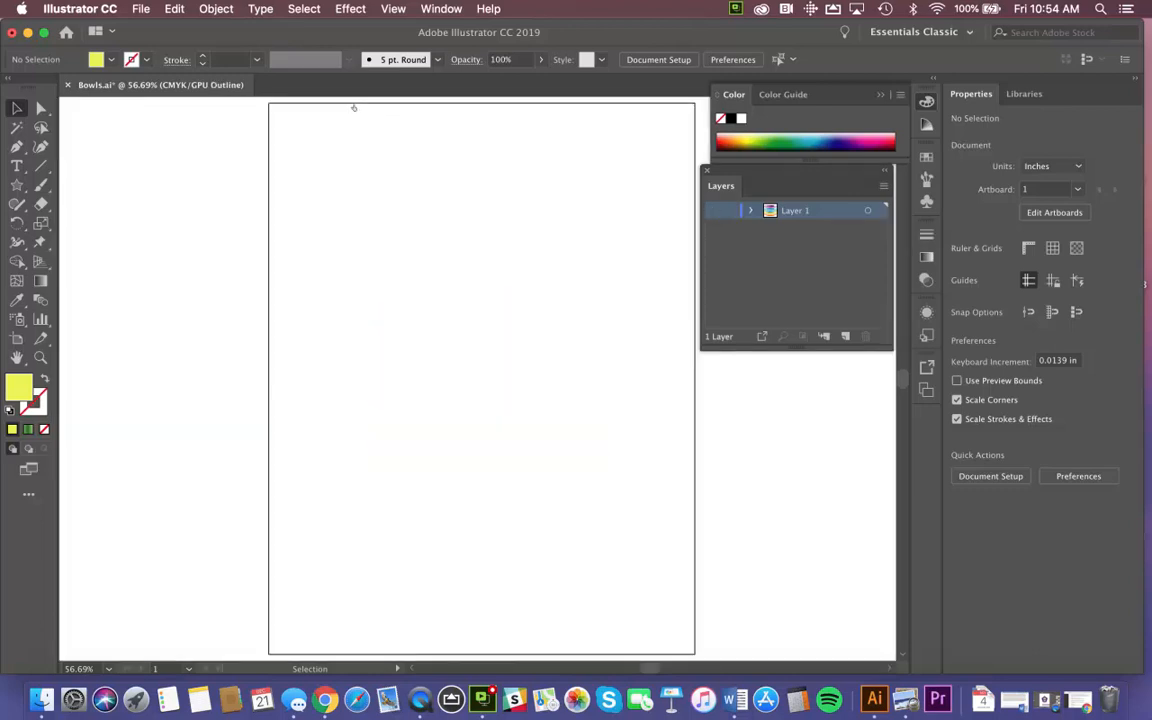
pyautogui.press('super+y')
pyautogui.press('super+y')
pyautogui.press('super+y')
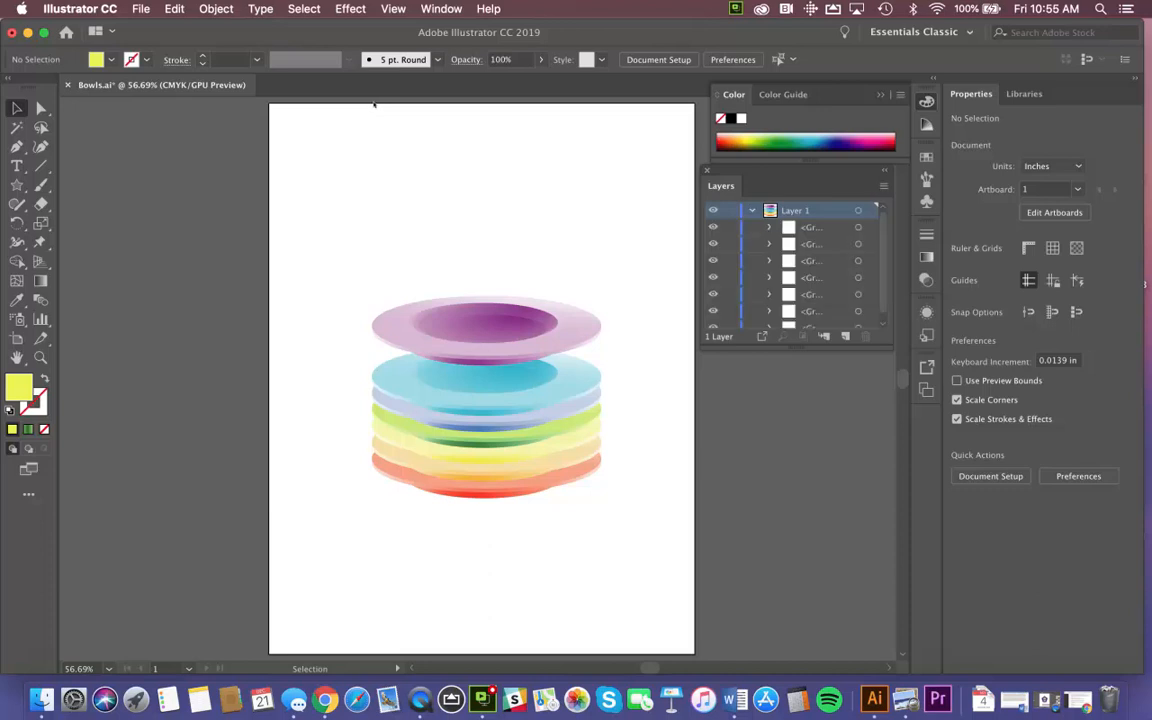
# Examine the groups within Layer 1, expanding the purple bowl's group to inspect its sublayers
pyautogui.scroll(-1, 795, 265)
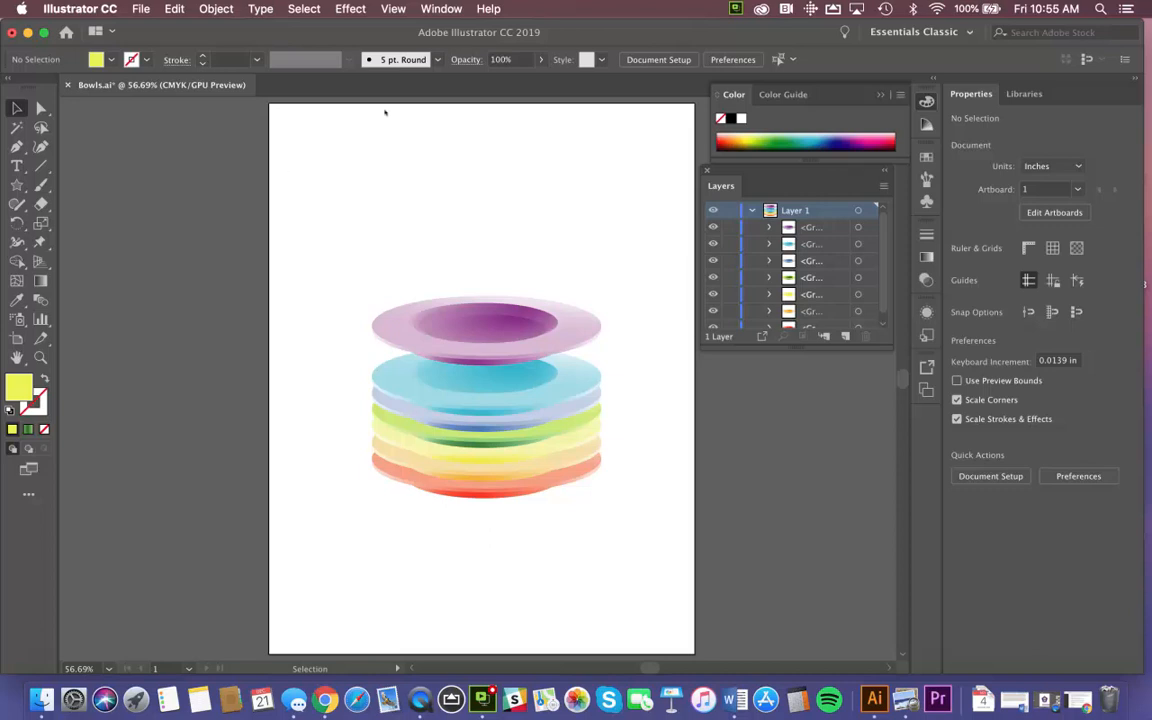
pyautogui.press('super+z')
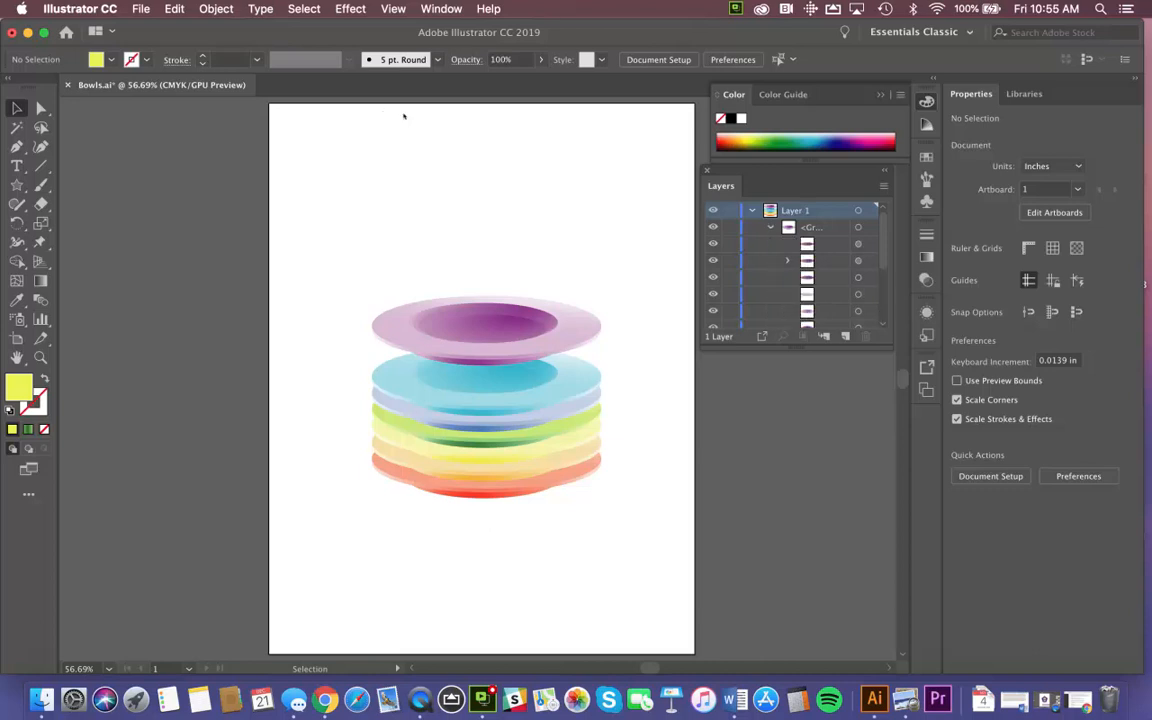
pyautogui.scroll(-3, 824, 276)
pyautogui.scroll(2, 824, 276)
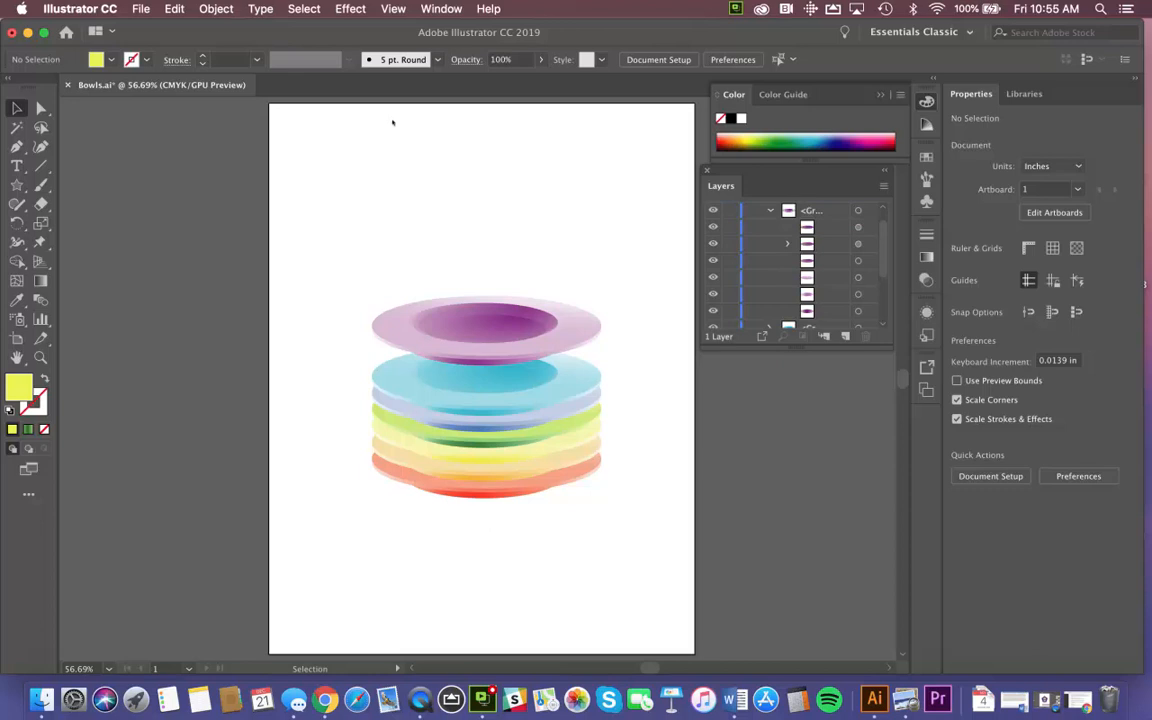
pyautogui.click(787, 244)
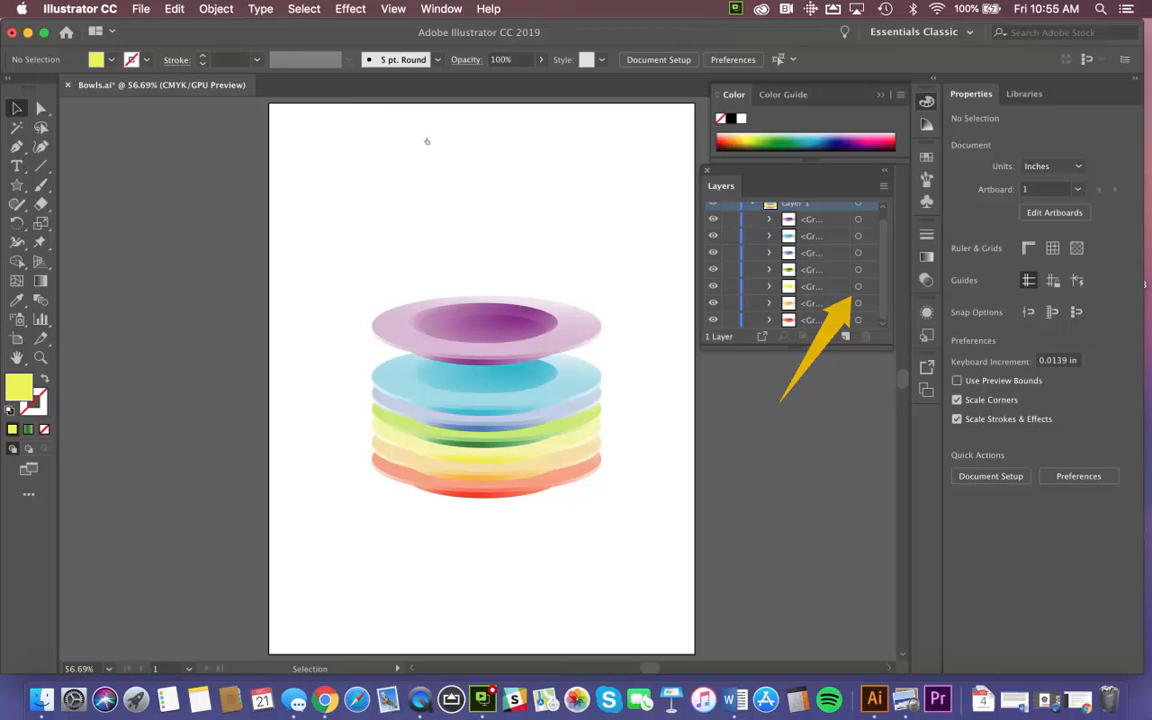
# Select the green, yellow and orange bowl groups one after another through the layer structure, returning to the green one
pyautogui.click(858, 269)
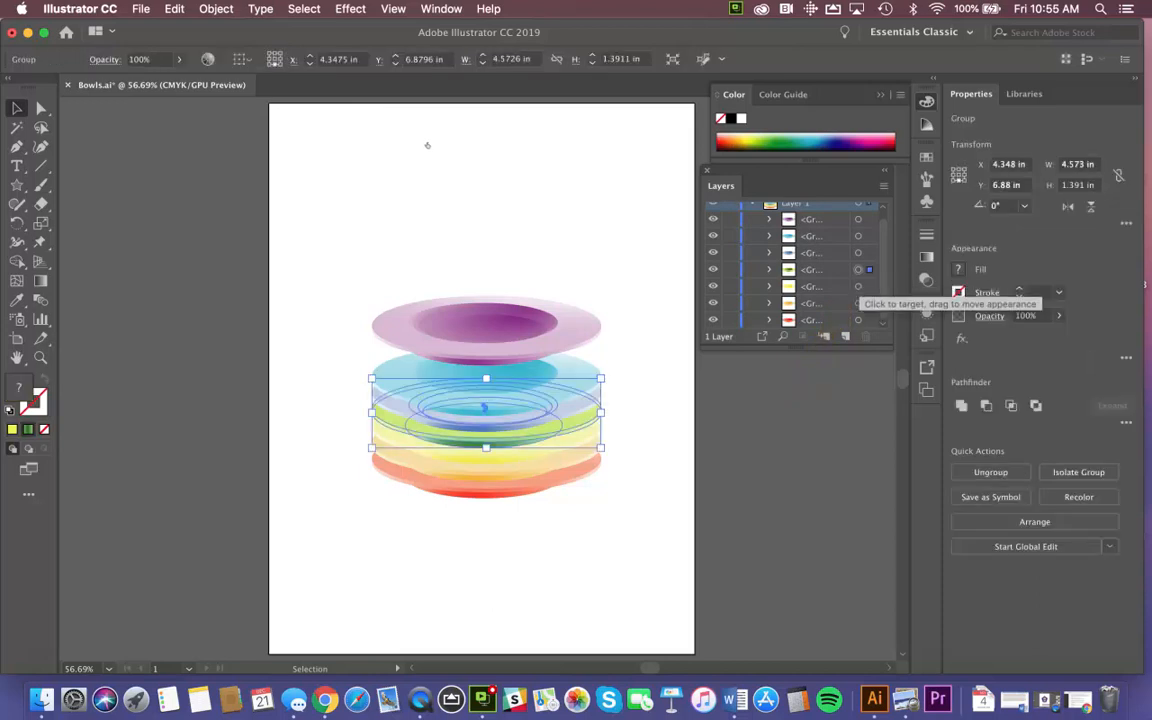
pyautogui.click(858, 286)
pyautogui.click(858, 303)
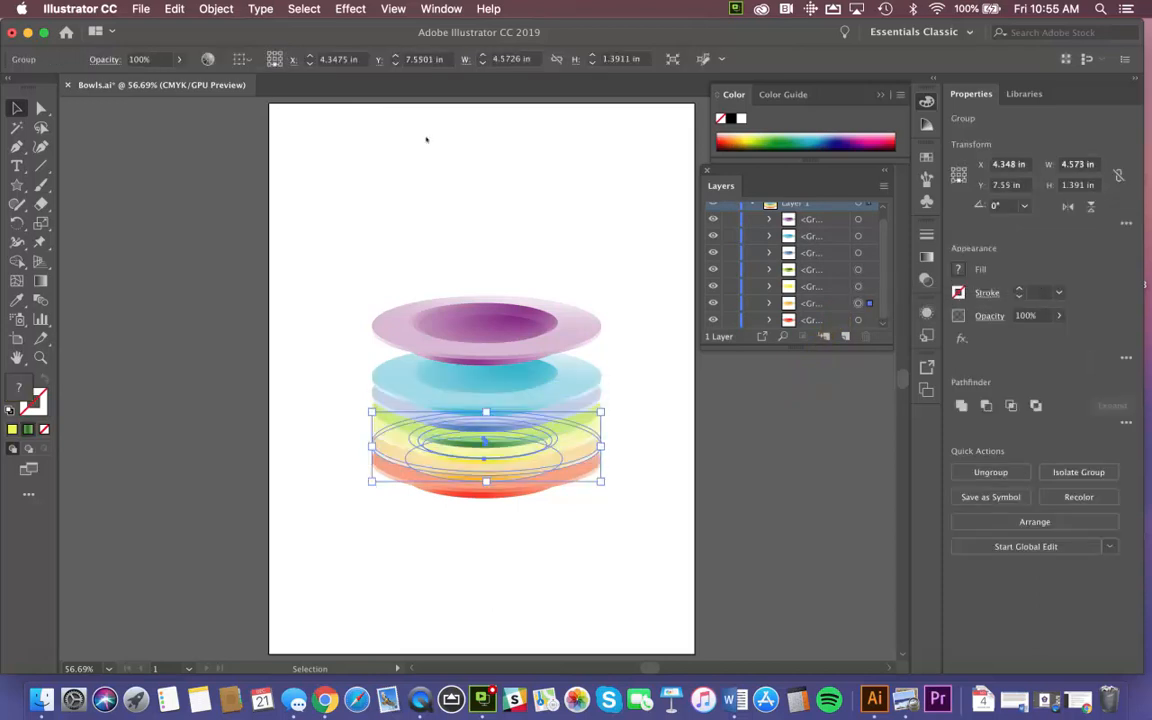
pyautogui.click(858, 269)
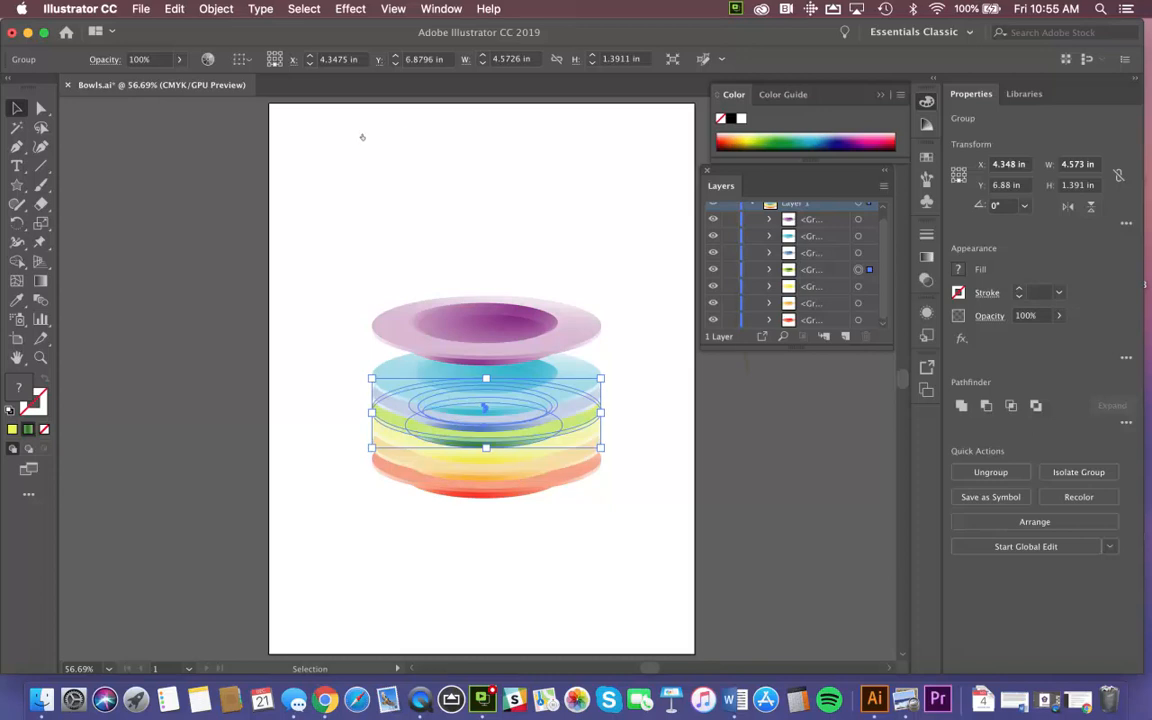
# Lock the green, yellow, orange and medium blue bowl groups
pyautogui.click(730, 269)
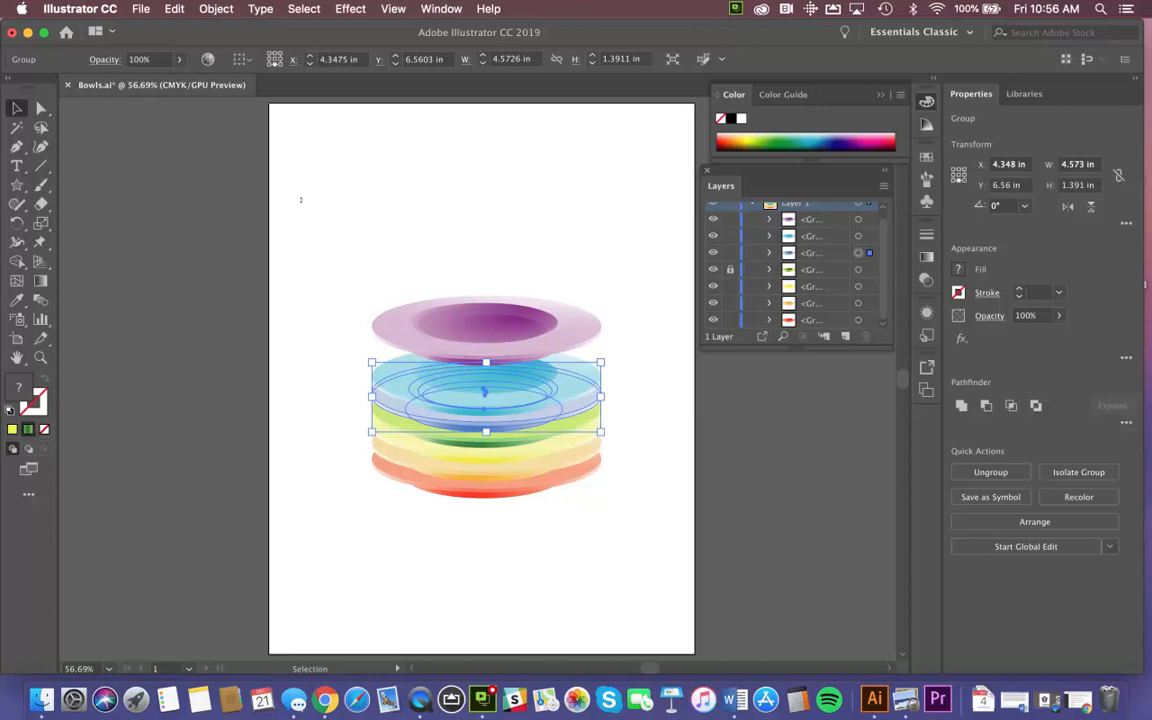
pyautogui.click(730, 286)
pyautogui.click(730, 303)
pyautogui.click(730, 253)
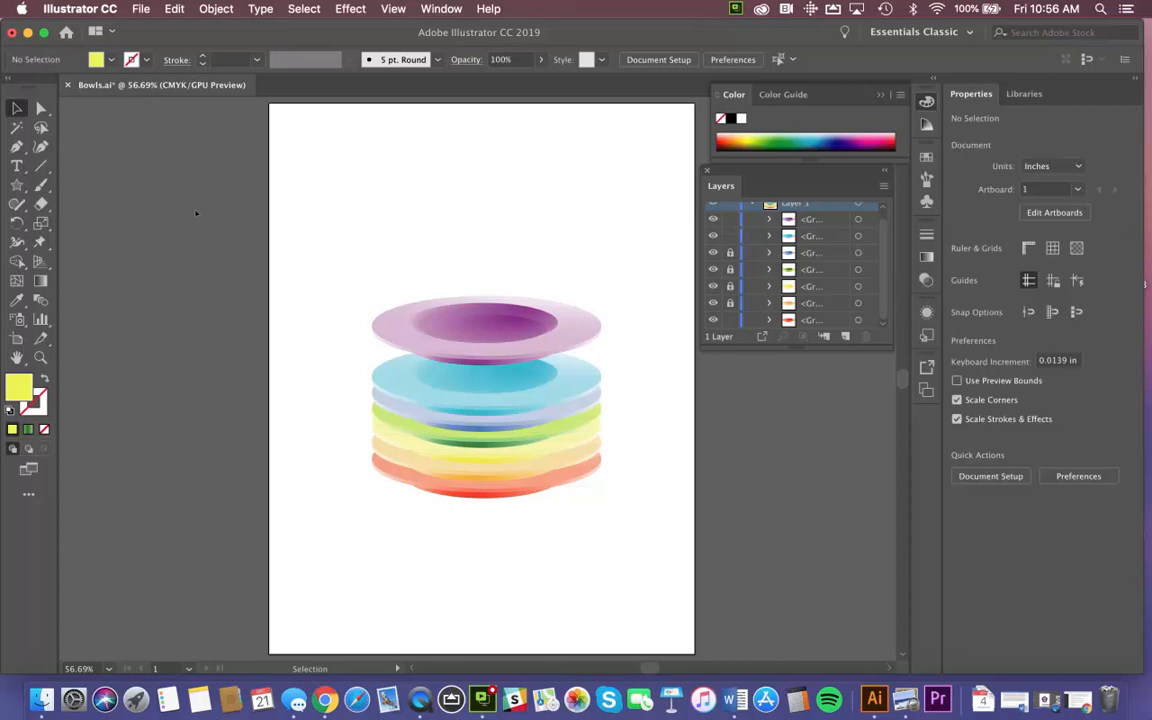
# Test selecting locked and unlocked bowls on the artboard, ending with the red one, and clear the selection
pyautogui.click(400, 400)
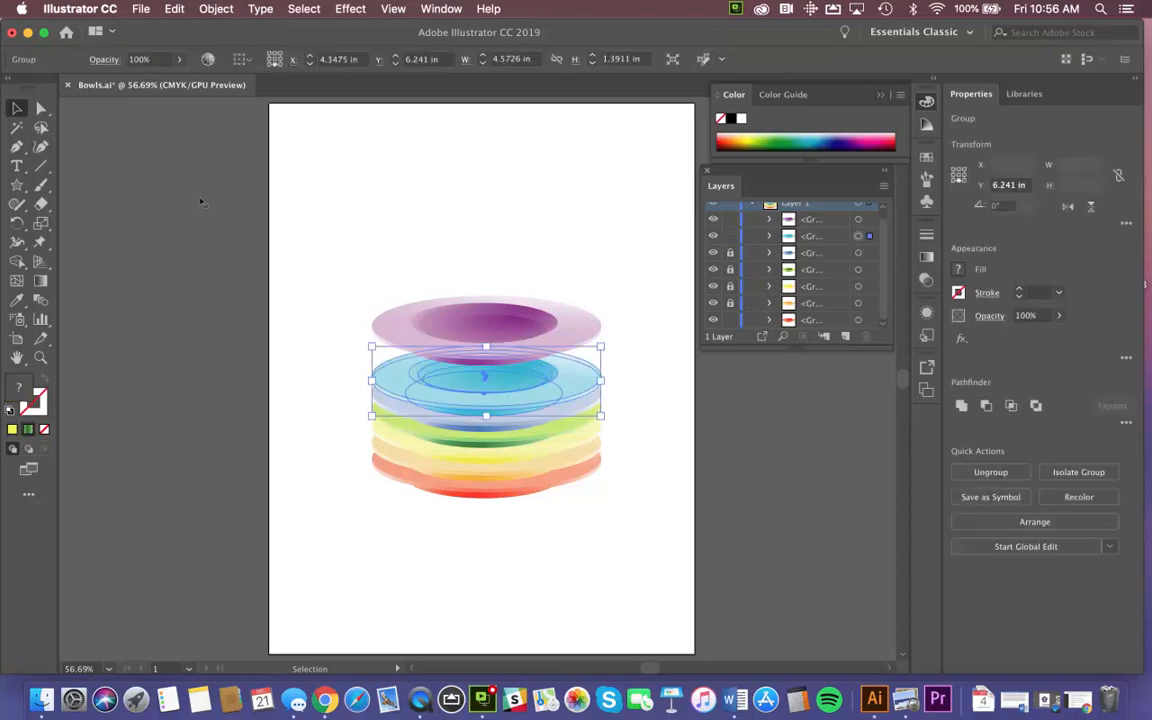
pyautogui.click(399, 419)
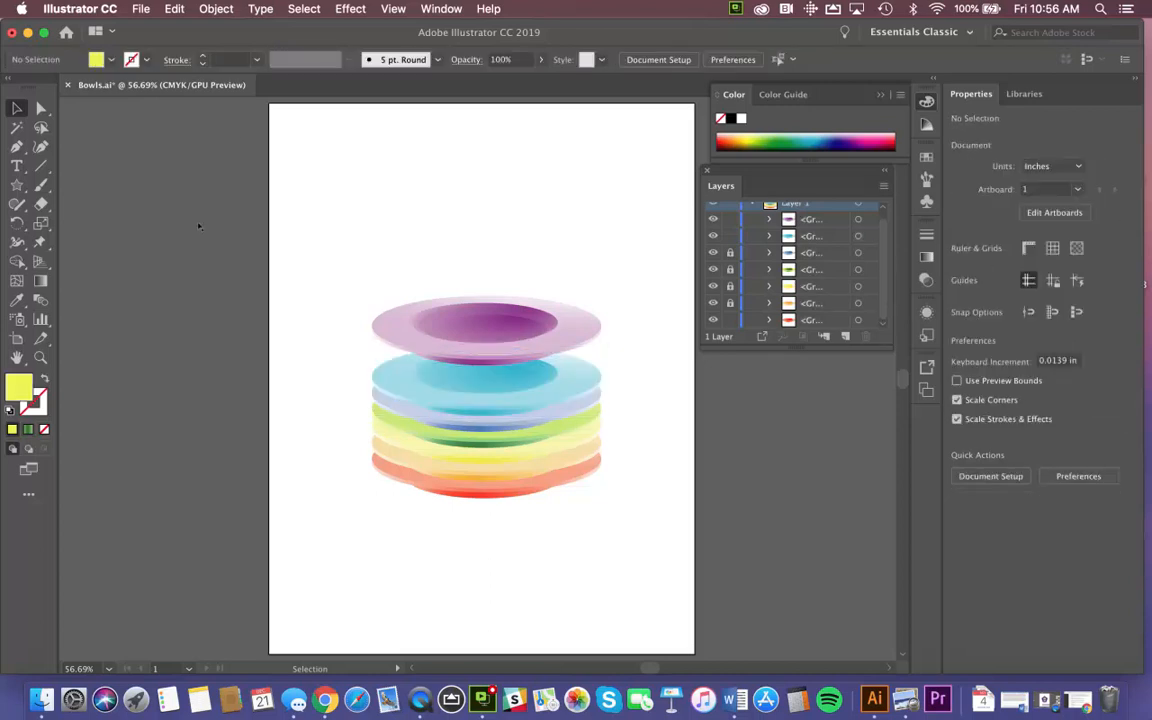
pyautogui.click(398, 450)
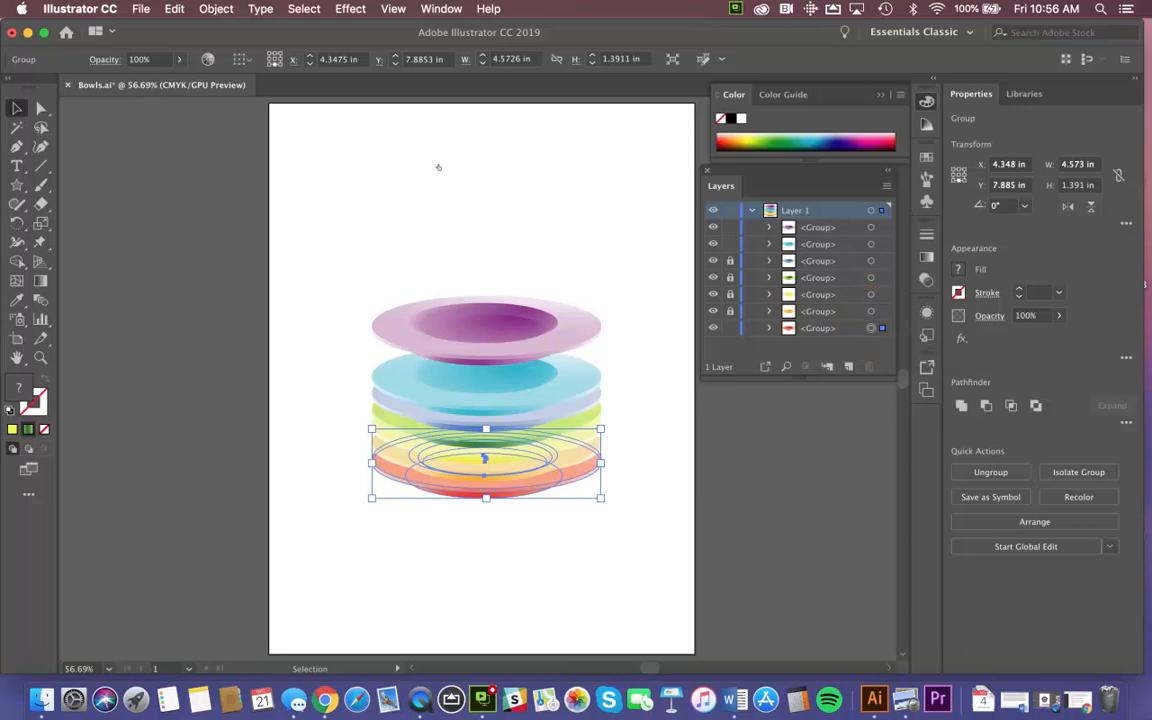
pyautogui.click(288, 138)
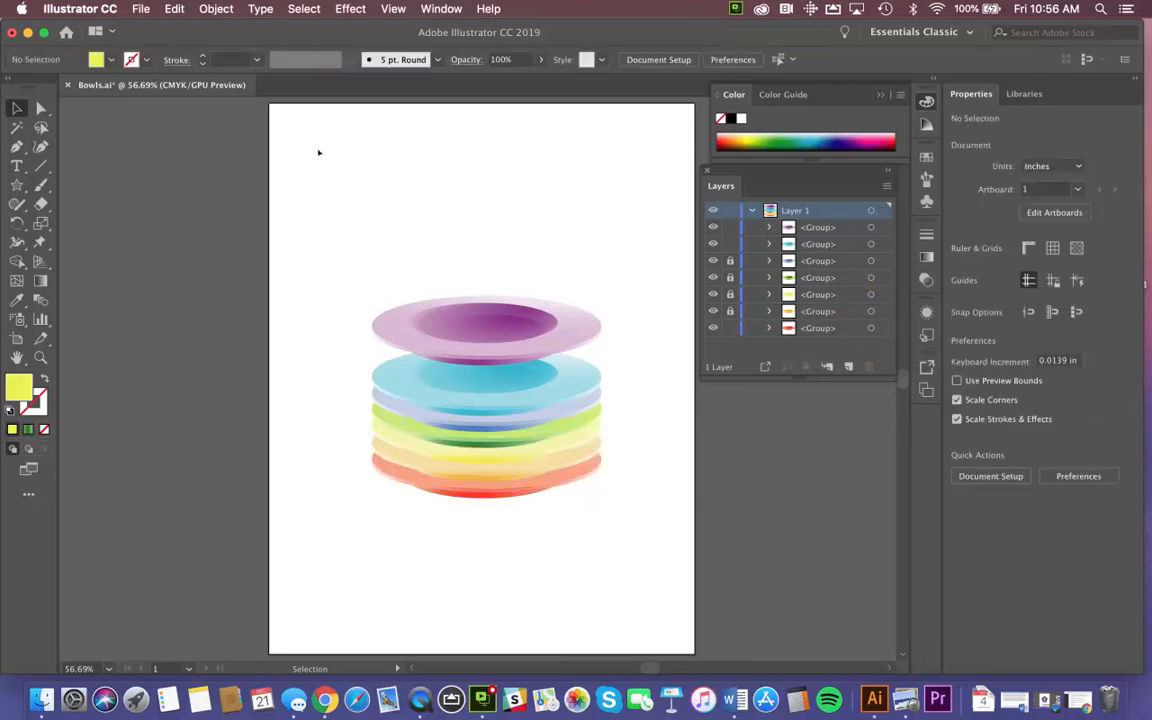
# Unlock the four locked bowl groups and lower the purple bowl to about Y 5.51 in, keeping it topmost
pyautogui.press('super+z')
pyautogui.press('super+z')
pyautogui.press('super+z')
pyautogui.press('super+z')
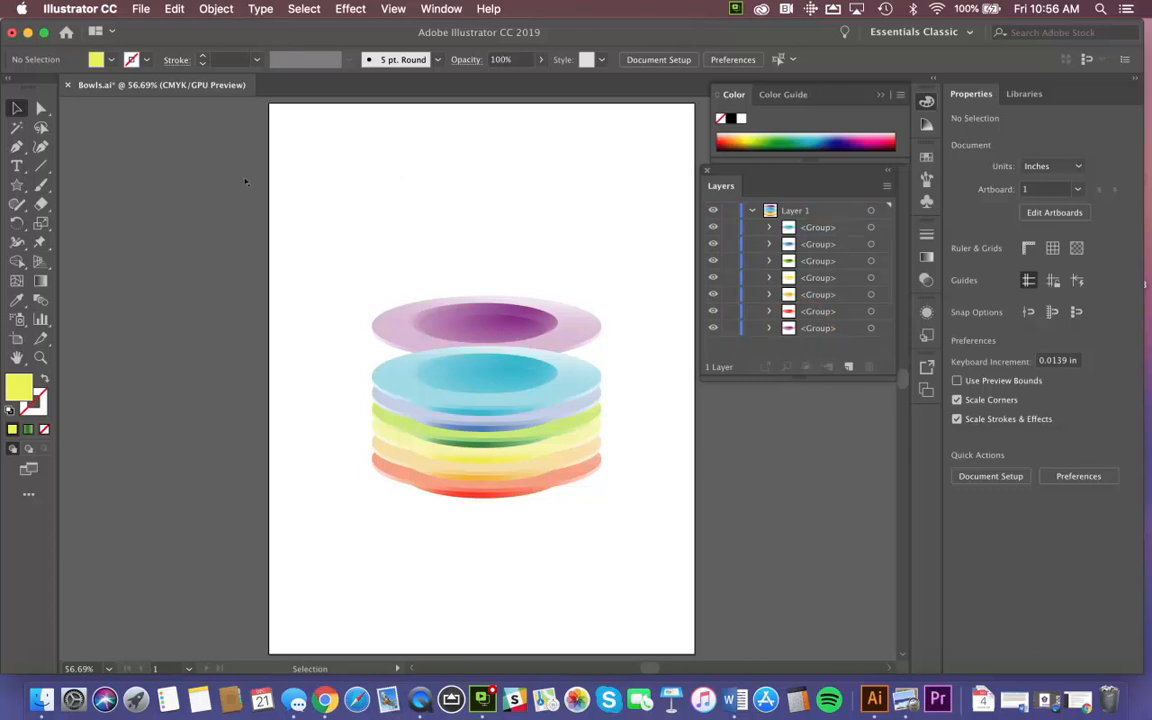
pyautogui.moveTo(392, 327); pyautogui.dragTo(388, 482)
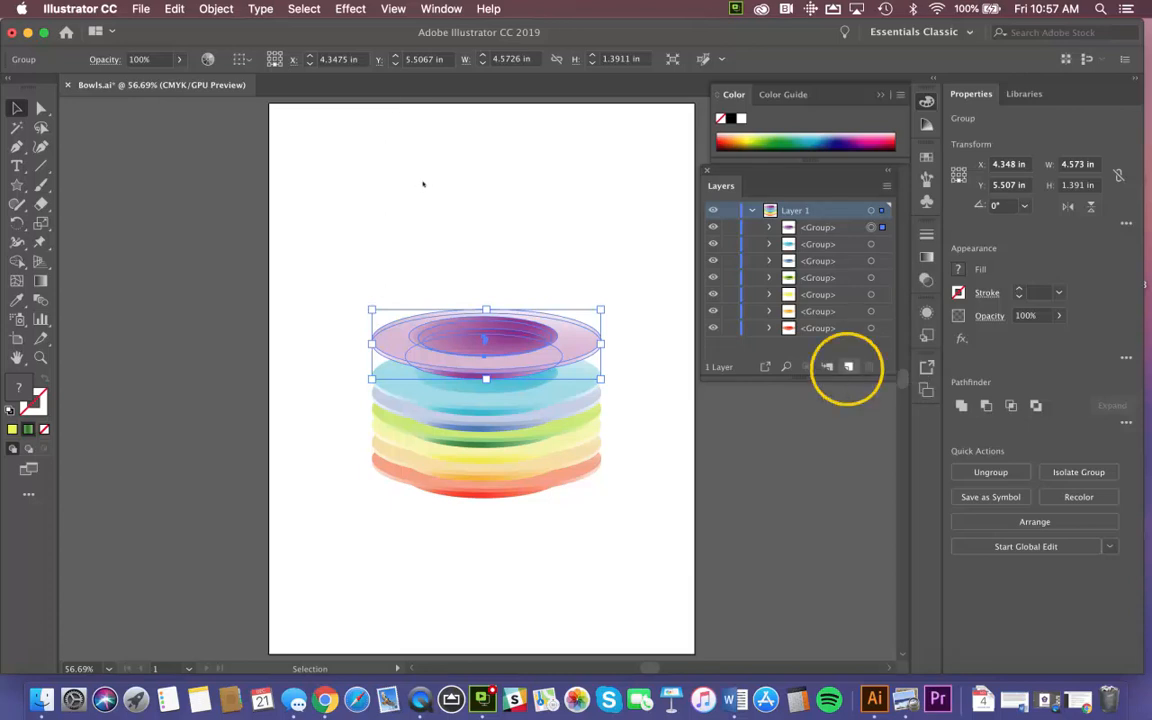
# Create a new layer above Layer 1 and name it "Top Shelf"
pyautogui.click(848, 366)
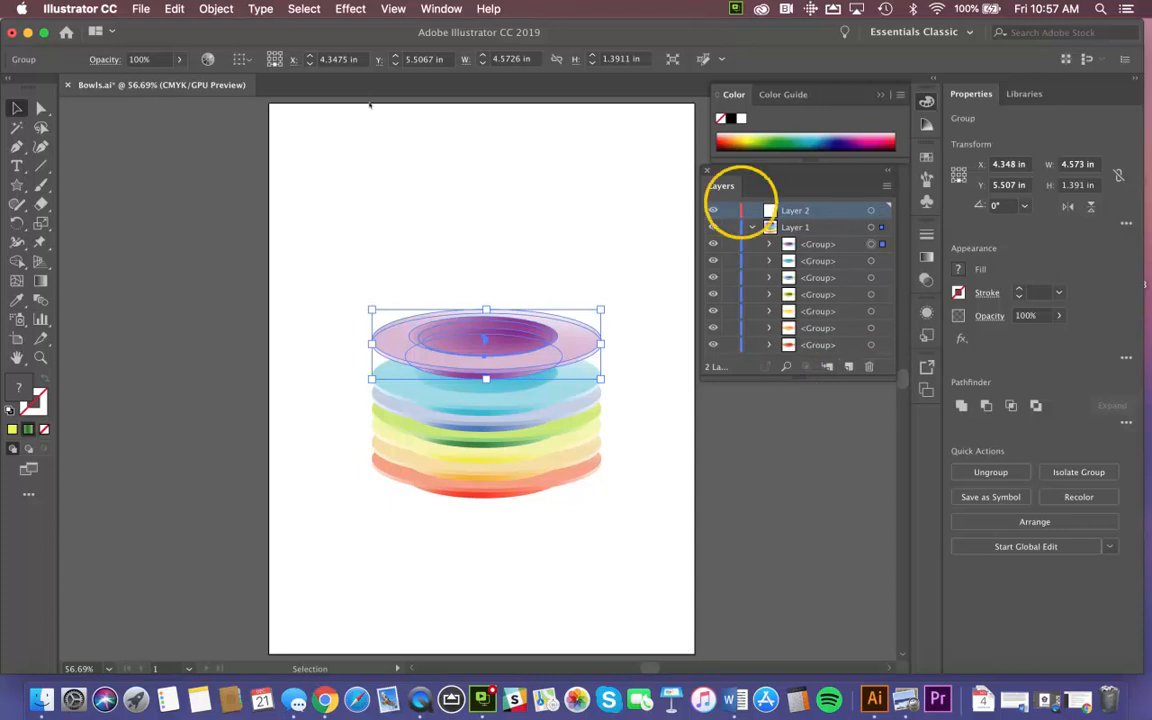
pyautogui.doubleClick(798, 210)
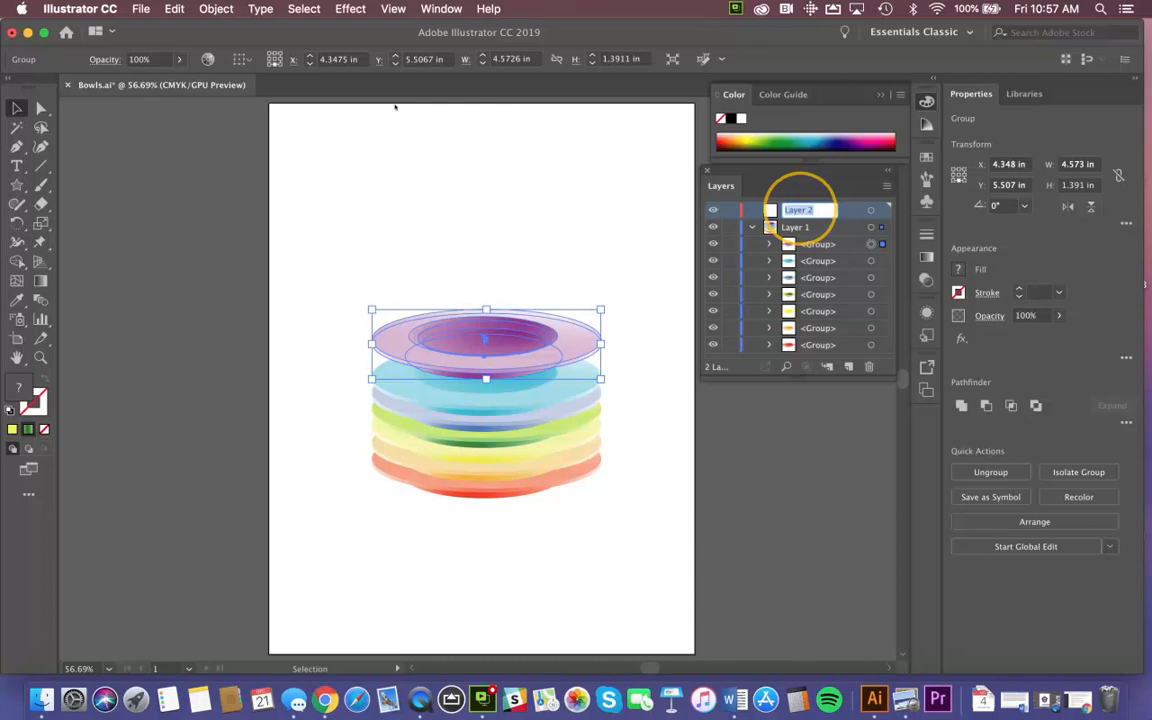
pyautogui.write('Top Shelf')
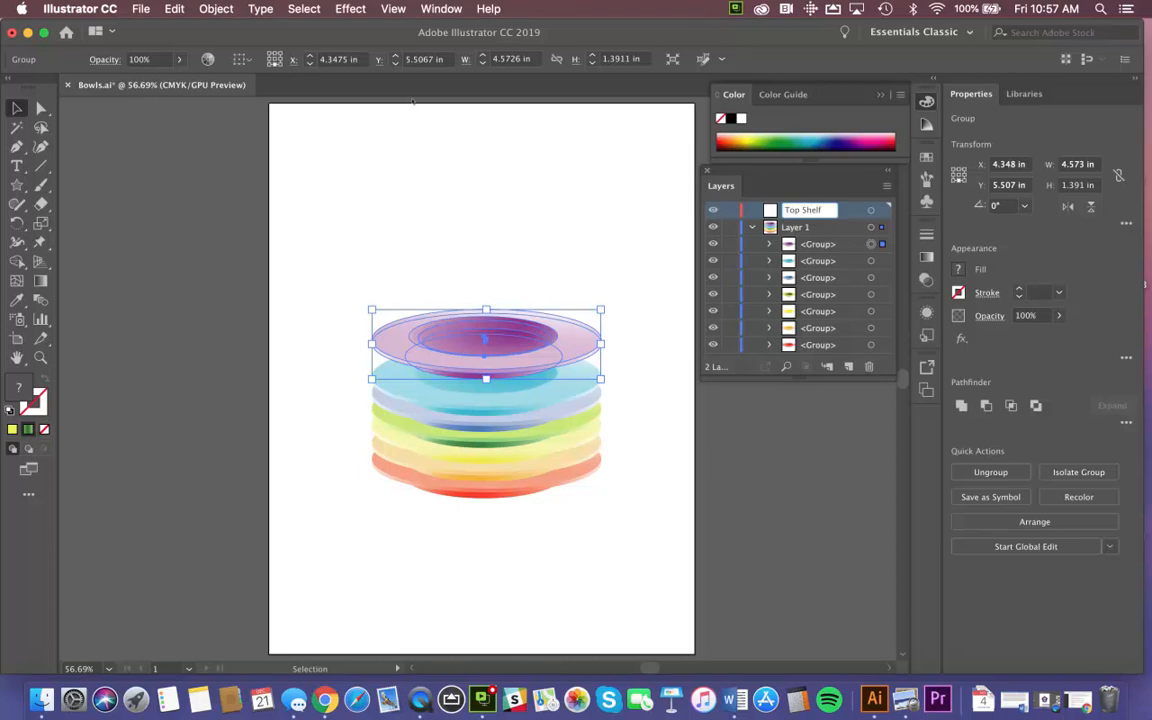
pyautogui.press('Return')
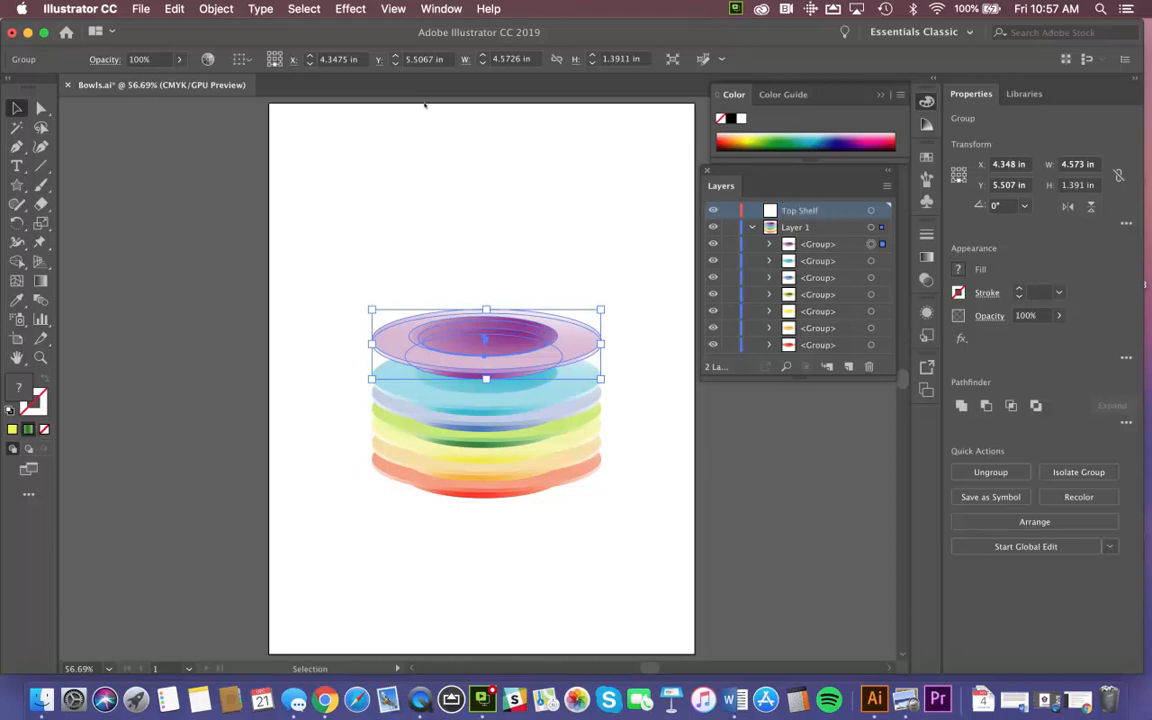
# Turn off the Show option for the Top Shelf layer, review its color choices and keep Light Red
pyautogui.press('Return')
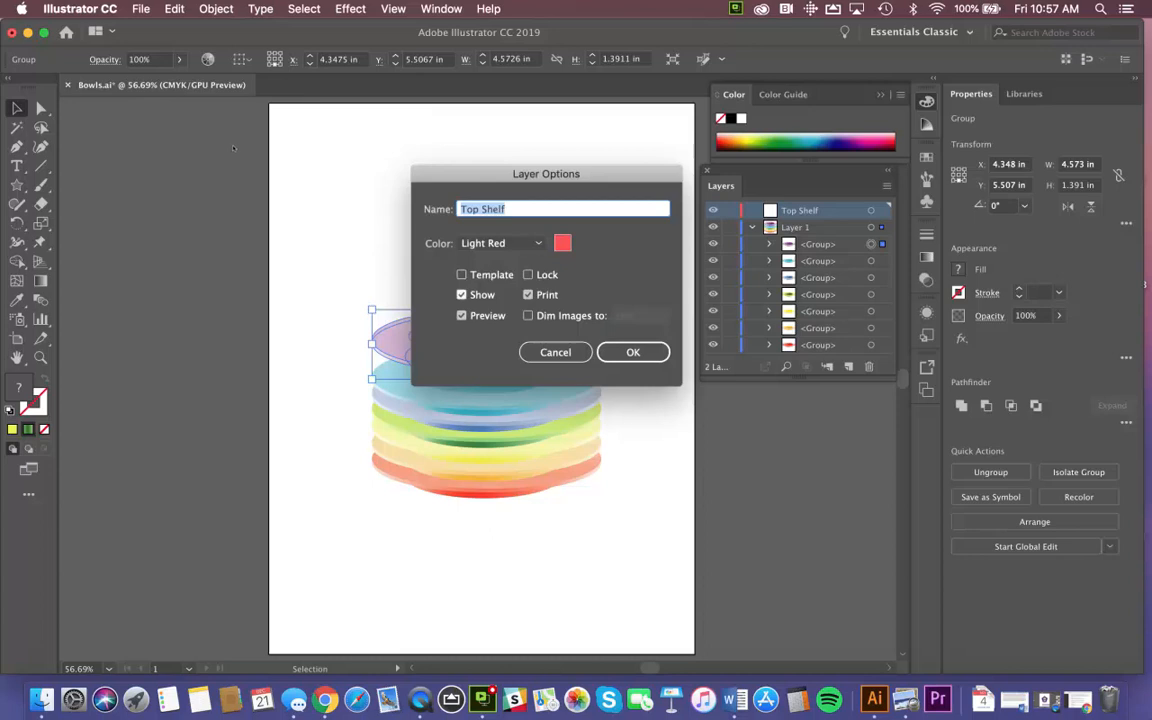
pyautogui.click(461, 295)
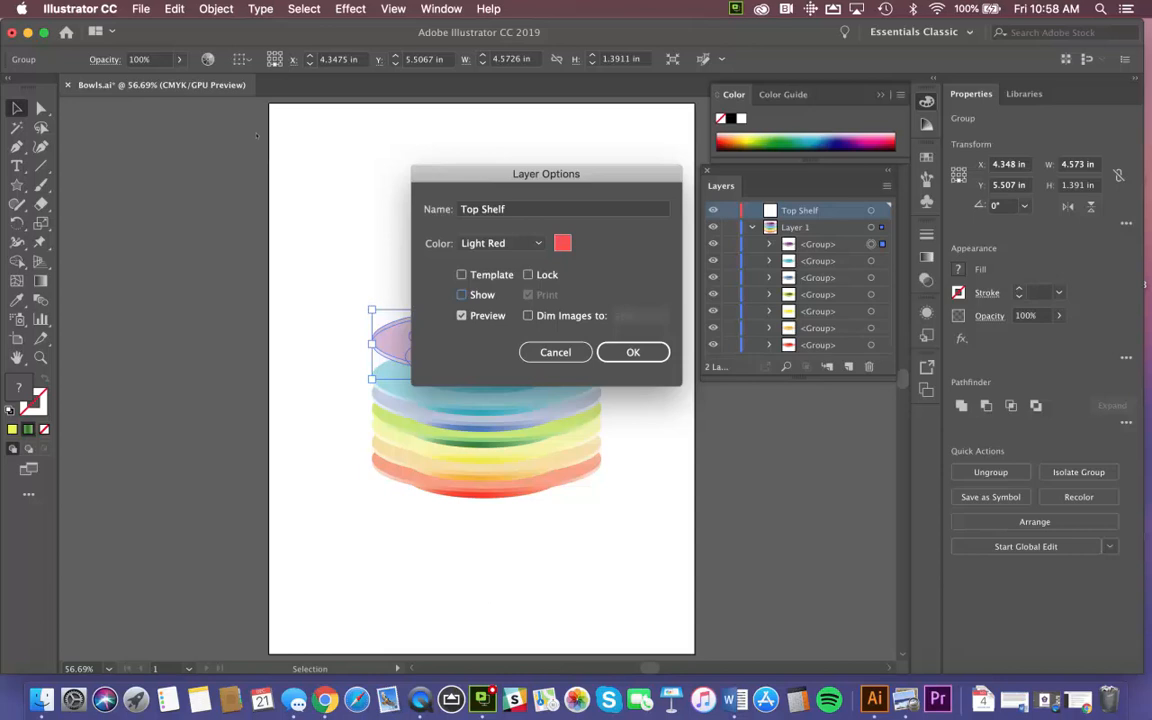
pyautogui.click(502, 243)
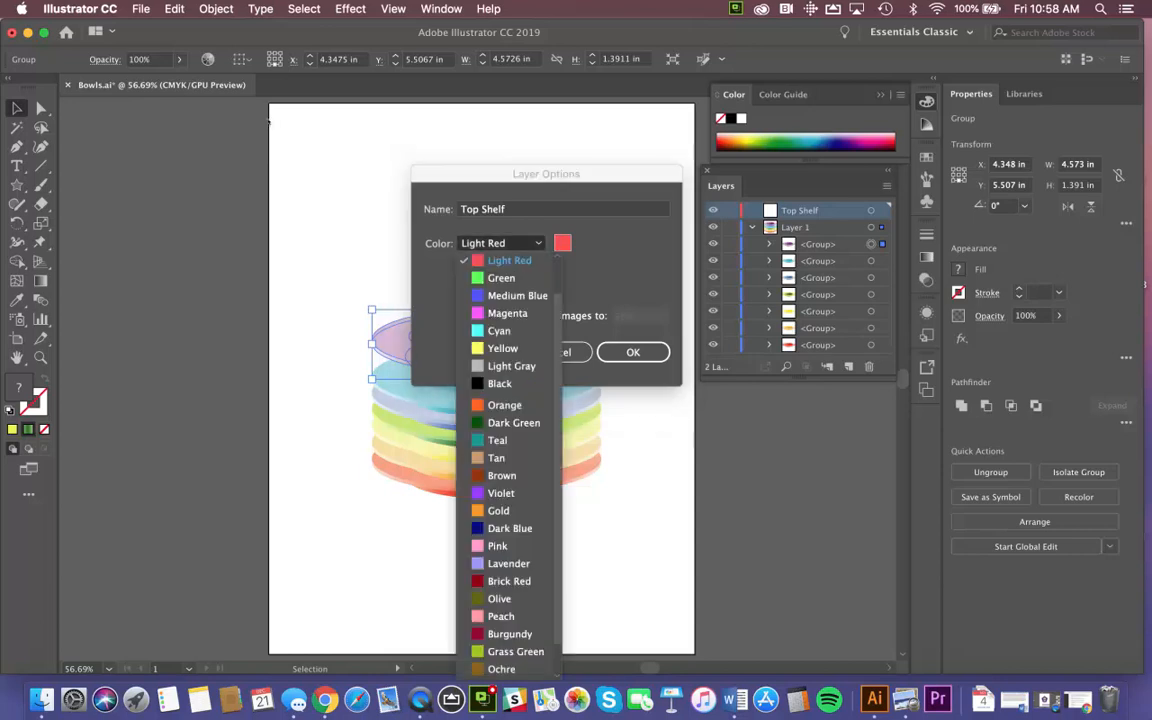
pyautogui.click(300, 123)
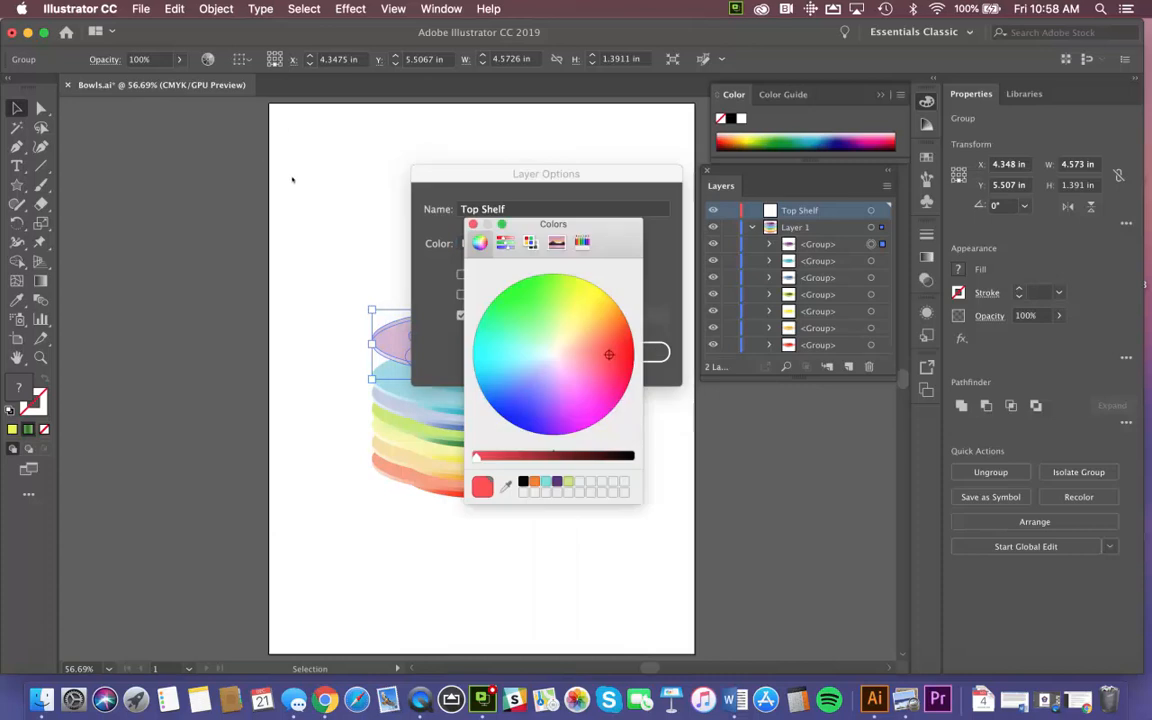
pyautogui.click(473, 224)
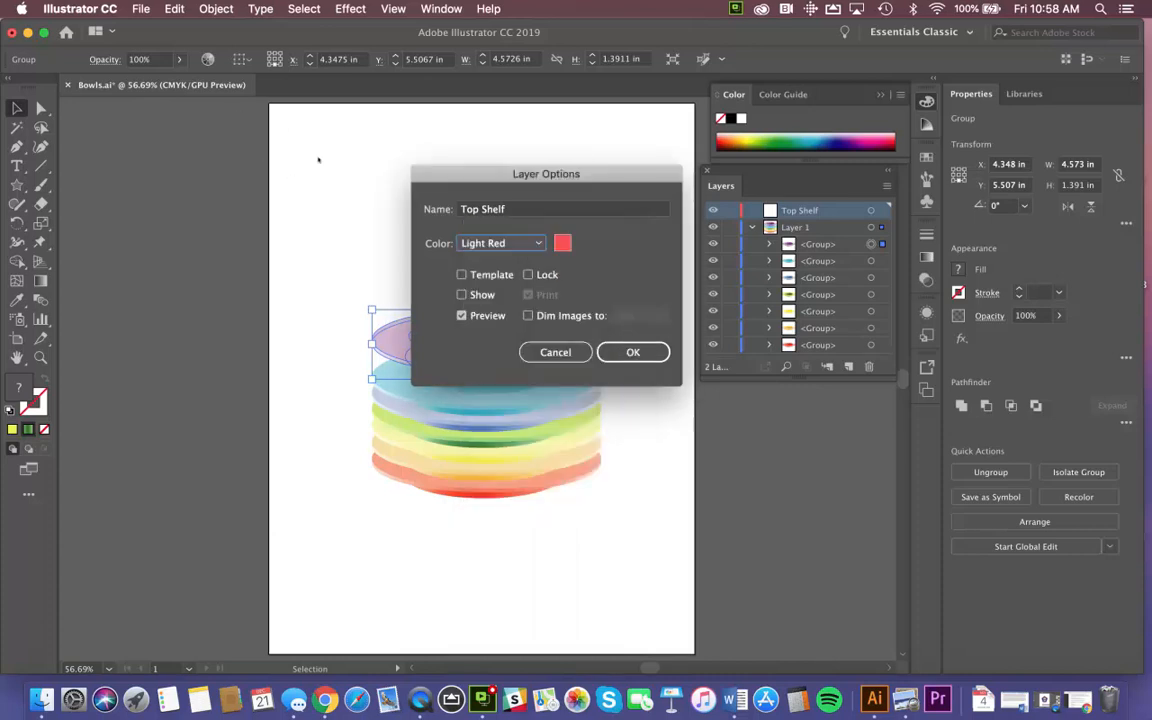
pyautogui.click(634, 352)
# Rename Layer 1 as "Bottom Shelf" and highlight the yellow bowl's group within it
pyautogui.doubleClick(796, 227)
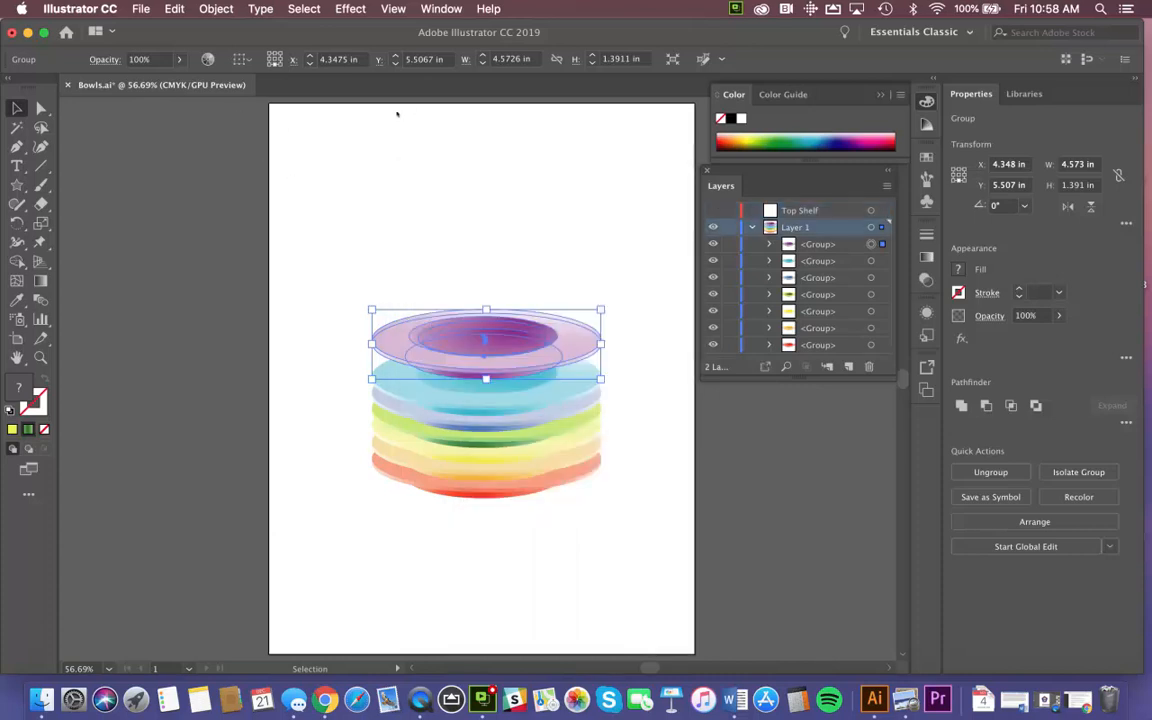
pyautogui.write('B')
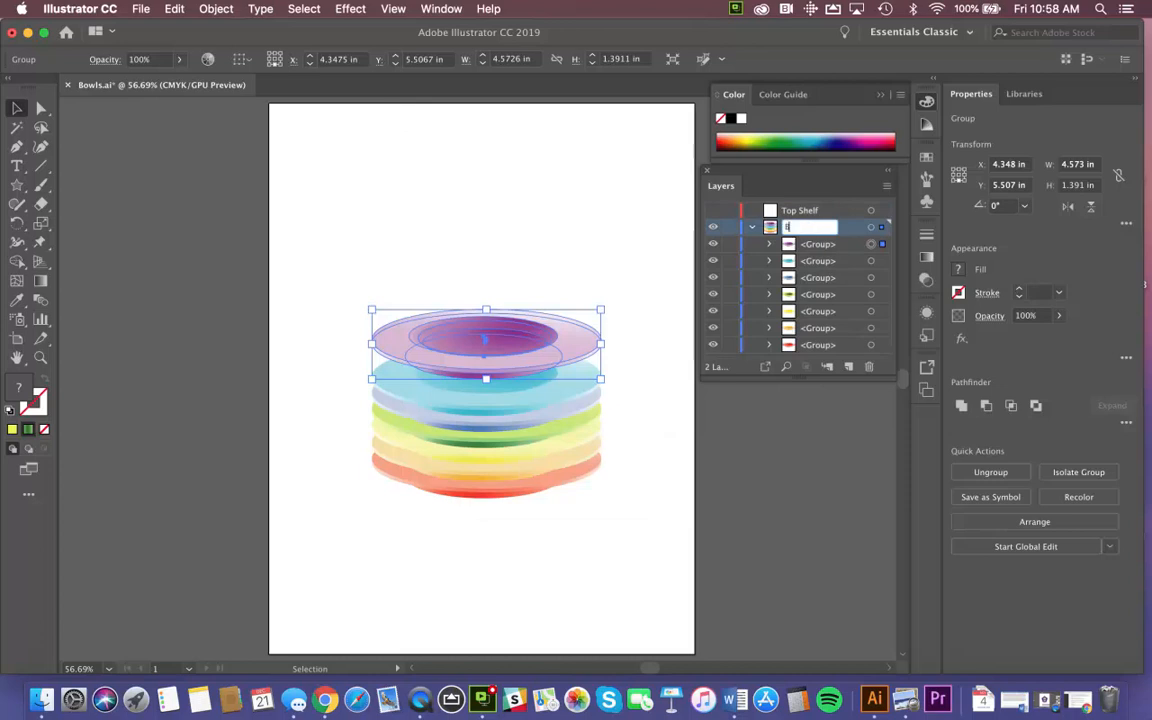
pyautogui.write('ottom Shelf')
pyautogui.click(835, 310)
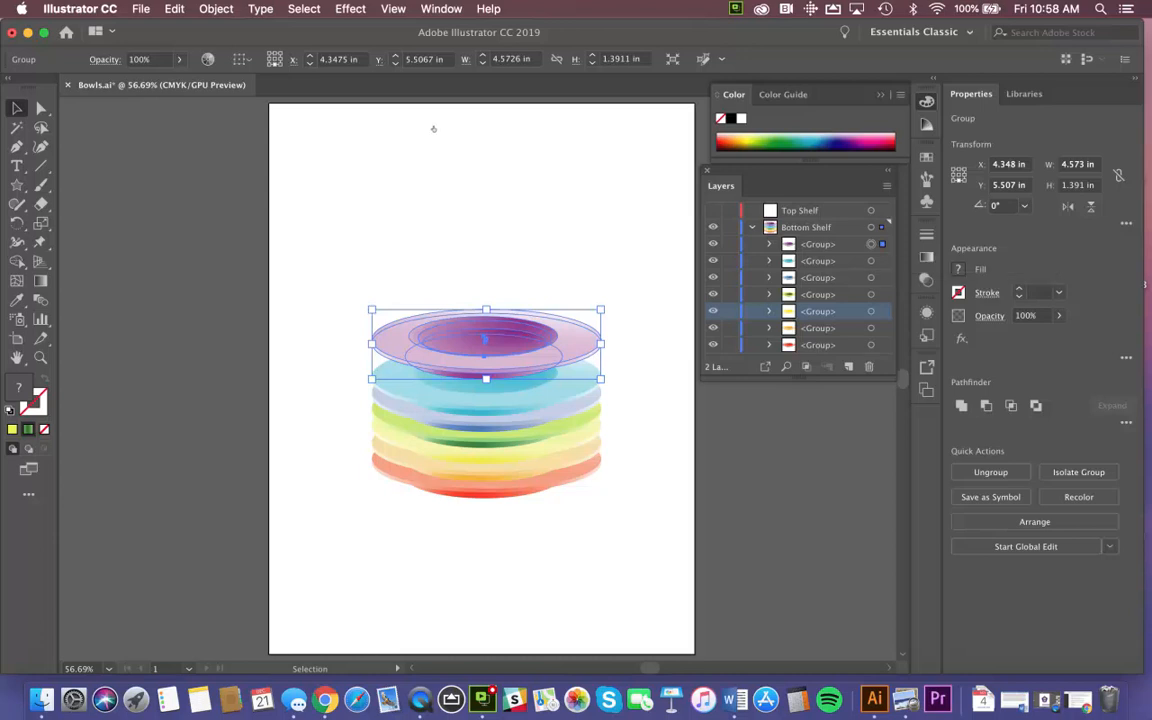
# Select the upper five bowls, reduce the selection to the upper three, and clear it
pyautogui.click(176, 138)
pyautogui.moveTo(176, 138); pyautogui.dragTo(283, 206)
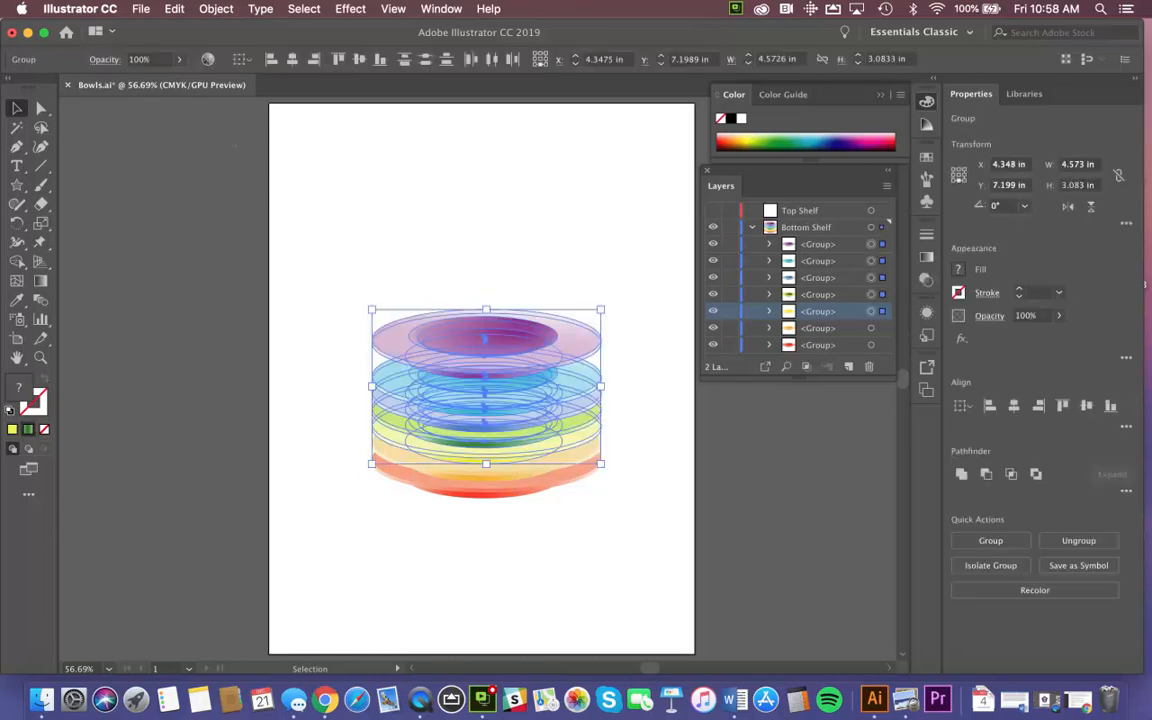
pyautogui.click(204, 158)
pyautogui.moveTo(204, 158); pyautogui.dragTo(198, 205)
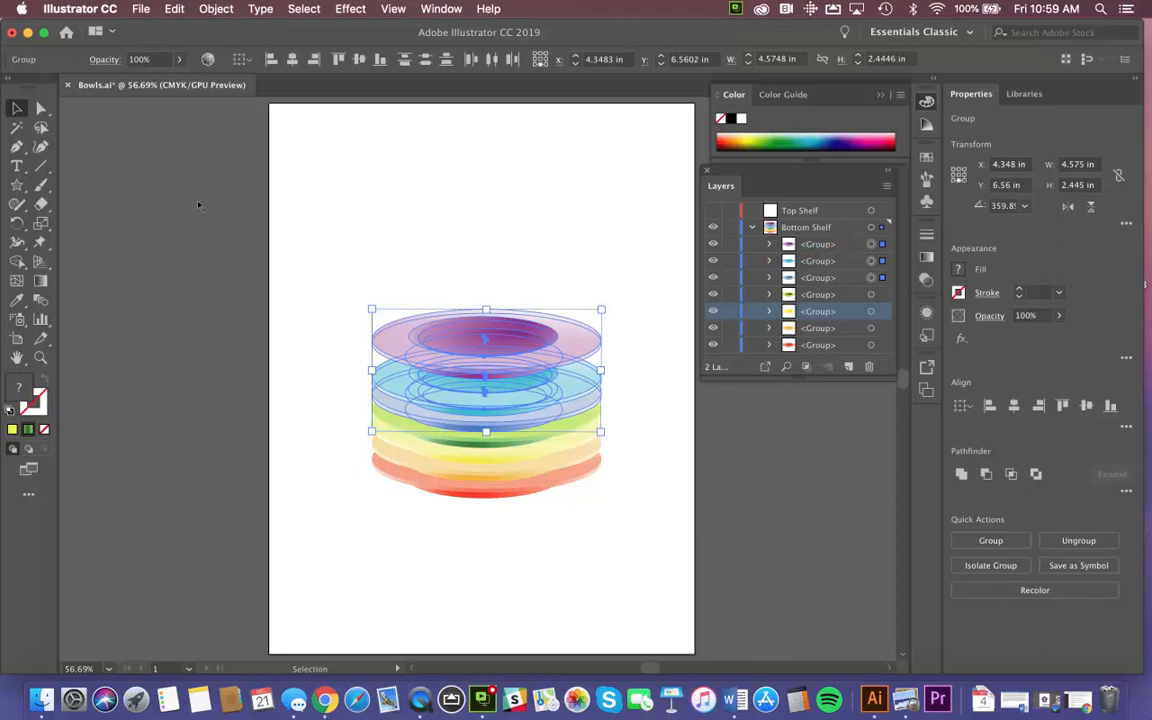
pyautogui.click(246, 110)
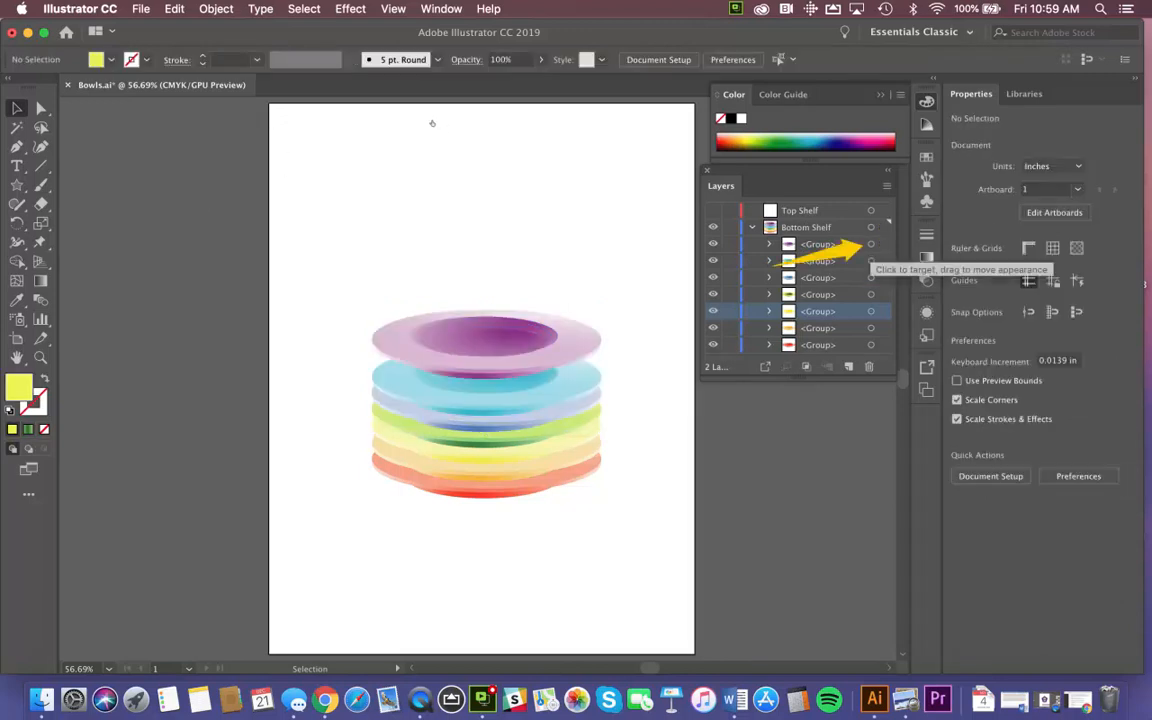
# Select the purple, turquoise and blue bowls in the Bottom Shelf layer and cut them from it
pyautogui.click(871, 244)
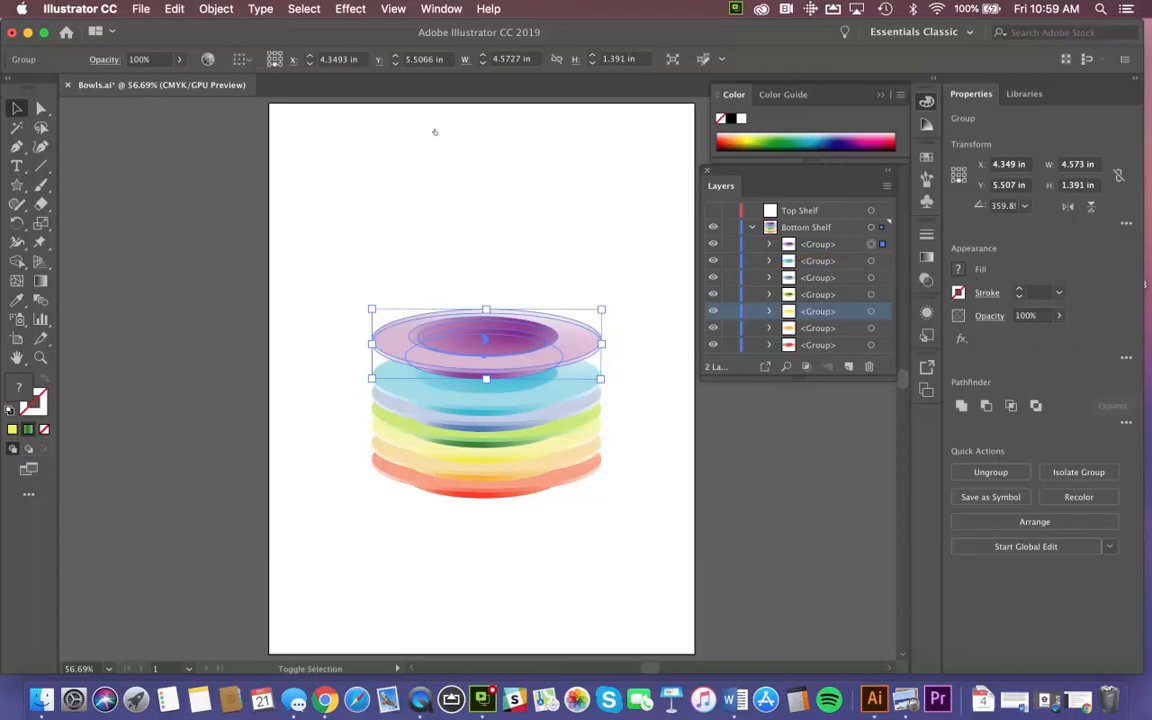
pyautogui.keyDown('shift'); pyautogui.click(871, 261); pyautogui.keyUp('shift')
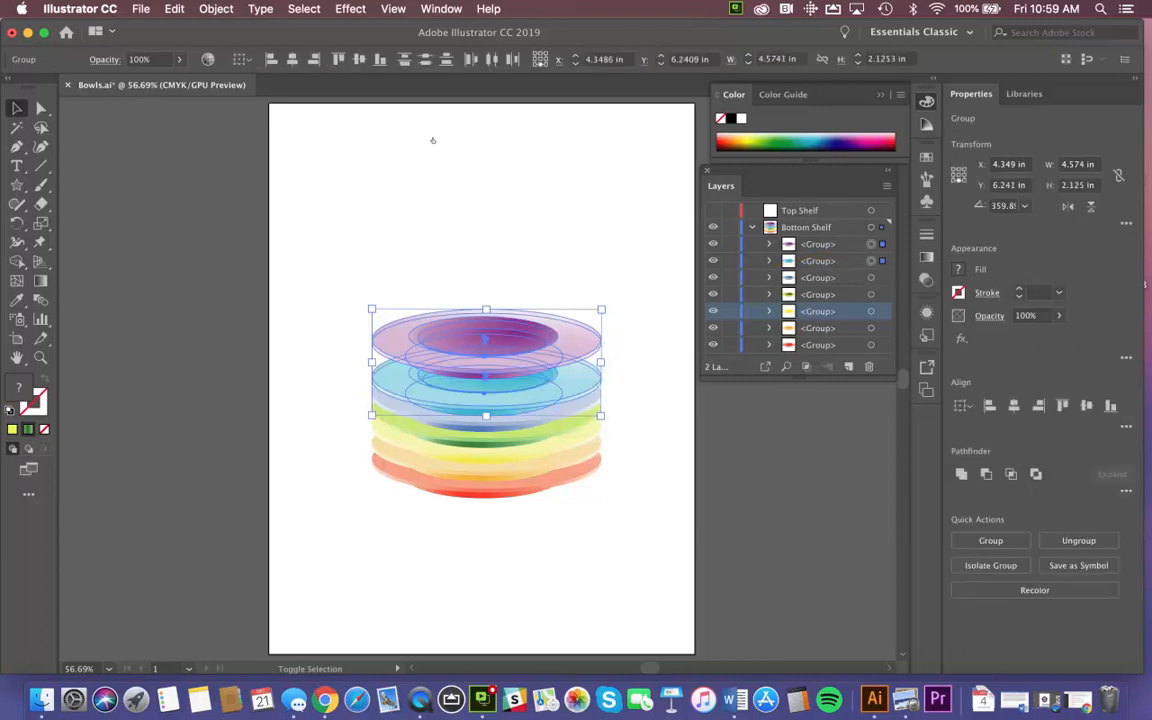
pyautogui.keyDown('shift'); pyautogui.click(871, 278); pyautogui.keyUp('shift')
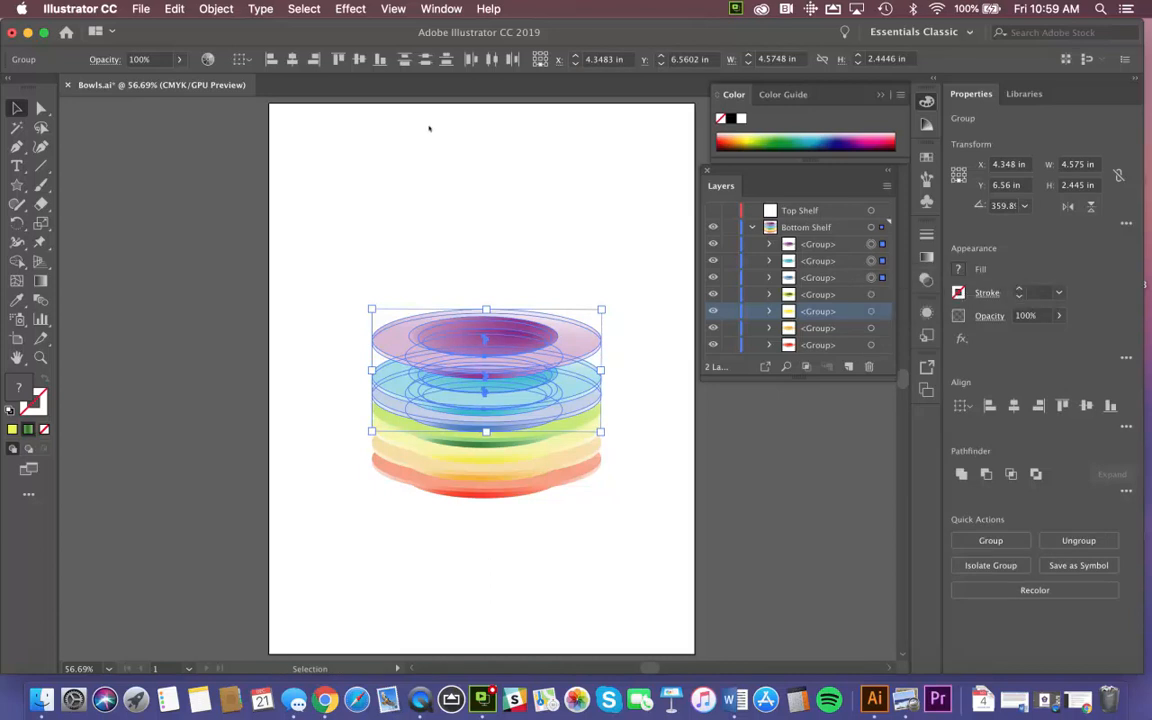
pyautogui.press('super+x')
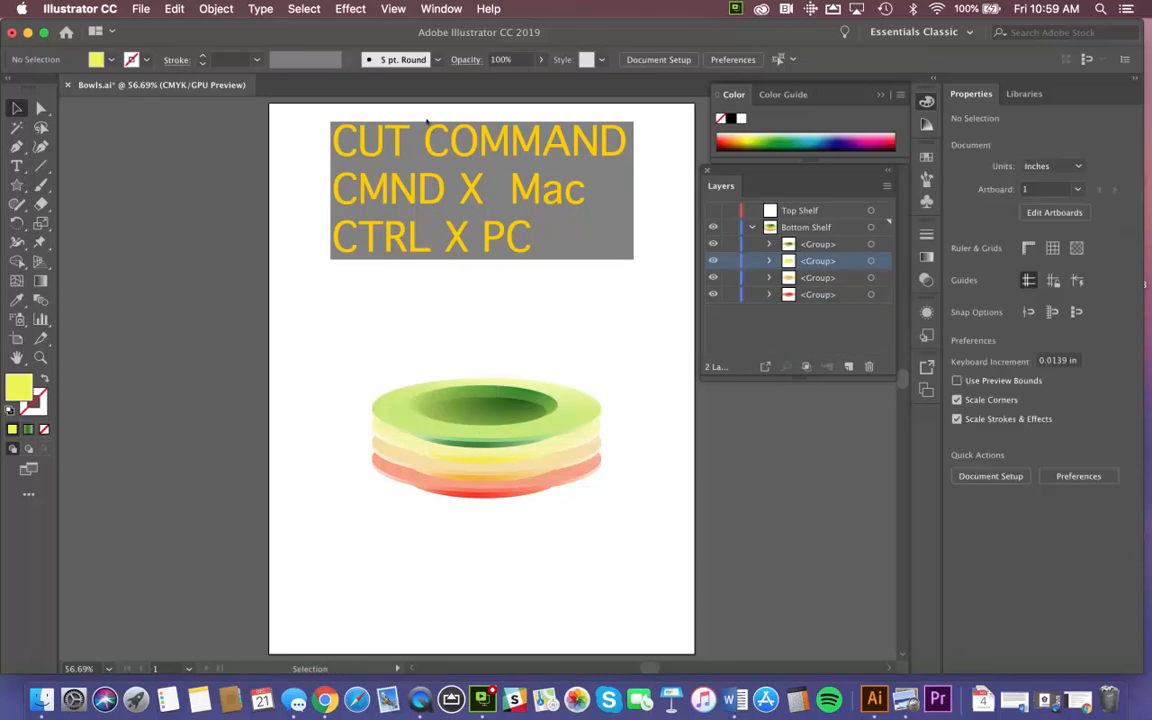
# Paste the three cut bowls into the Top Shelf layer, agreeing to unlock and show the hidden layer
pyautogui.click(838, 211)
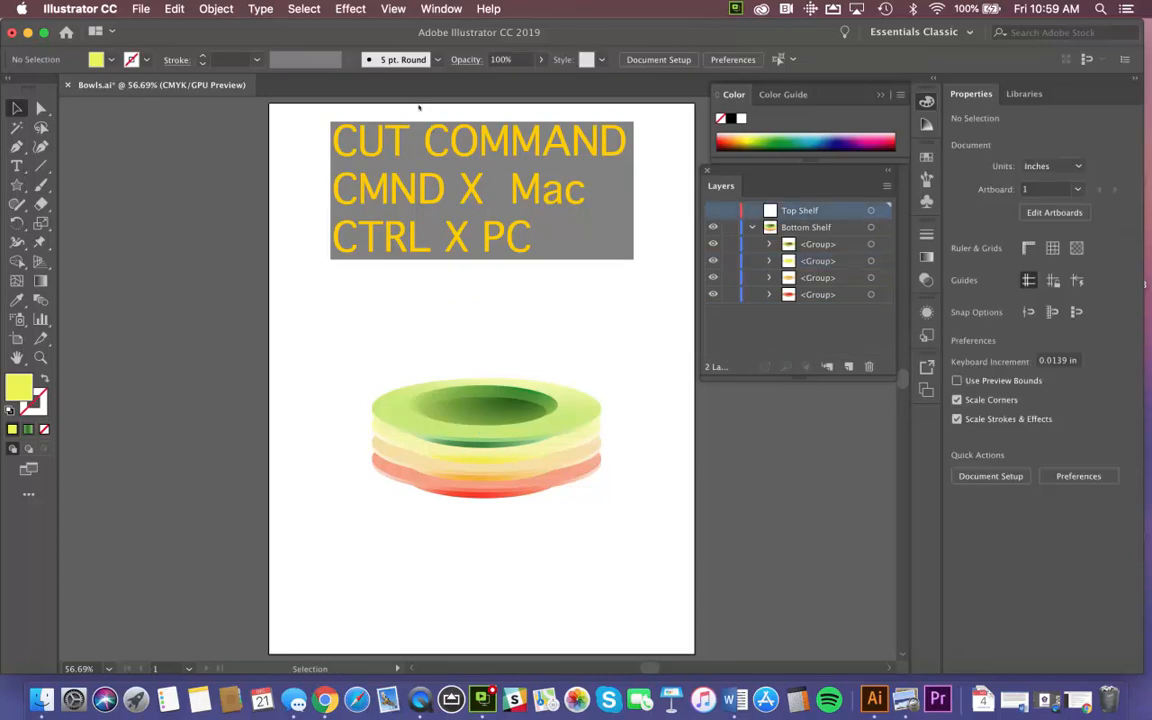
pyautogui.press('super+v')
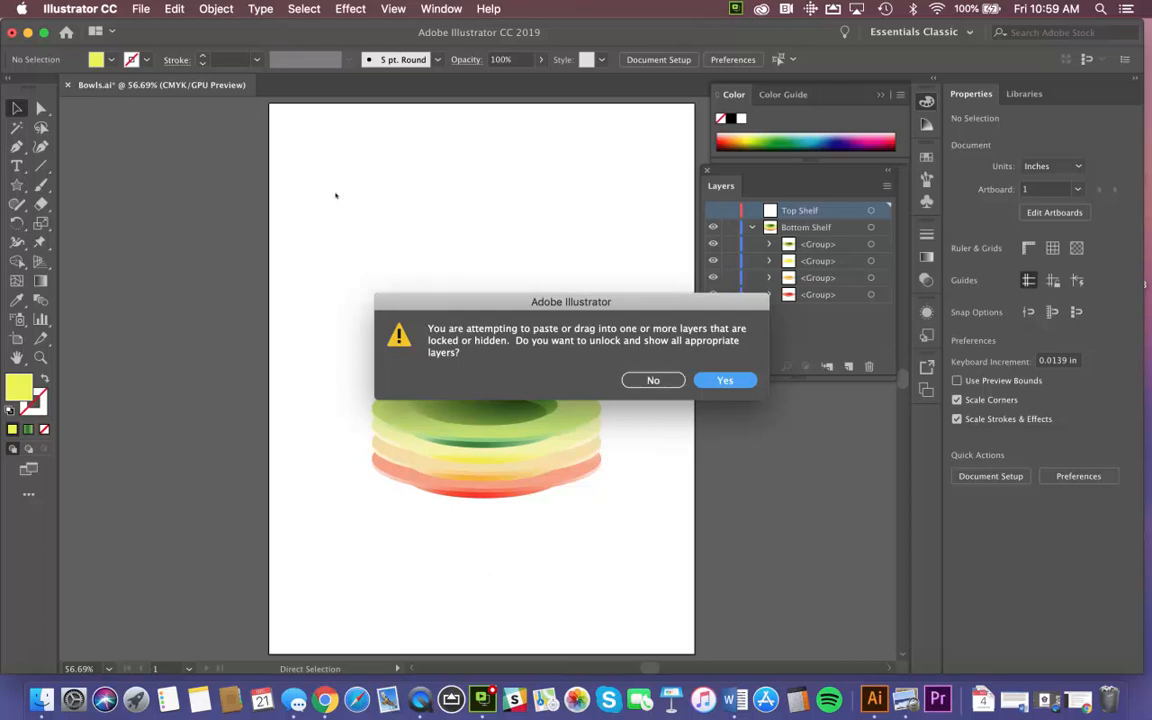
pyautogui.press('Return')
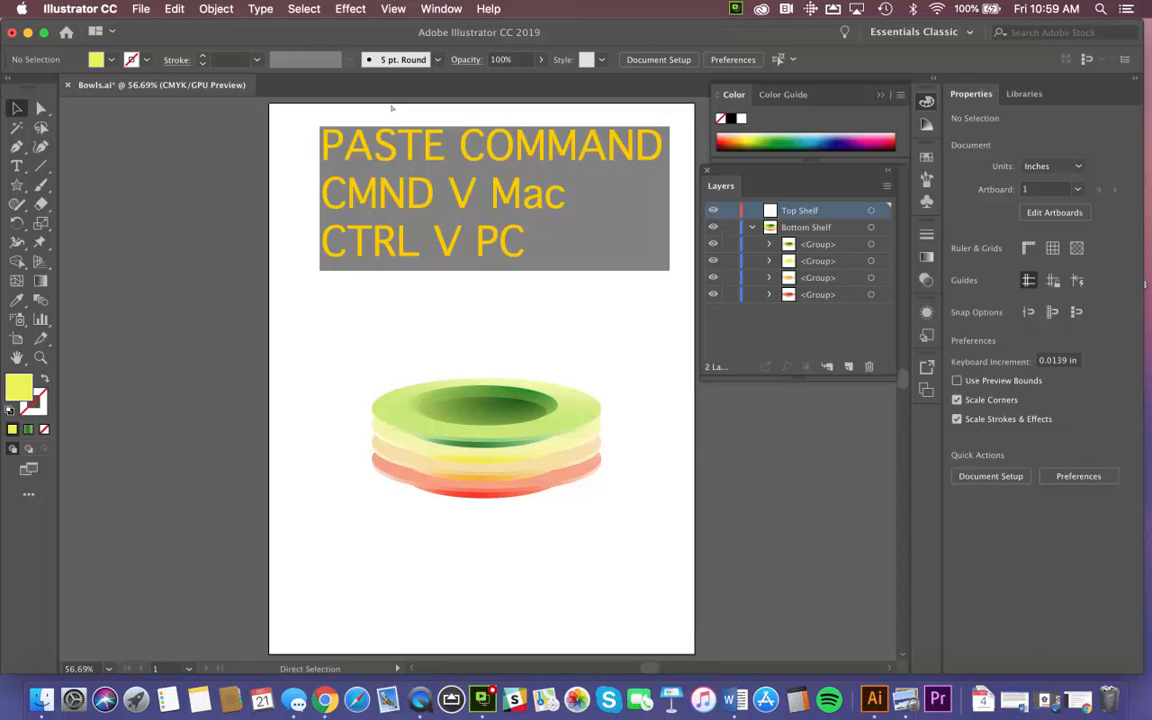
pyautogui.press('super+v')
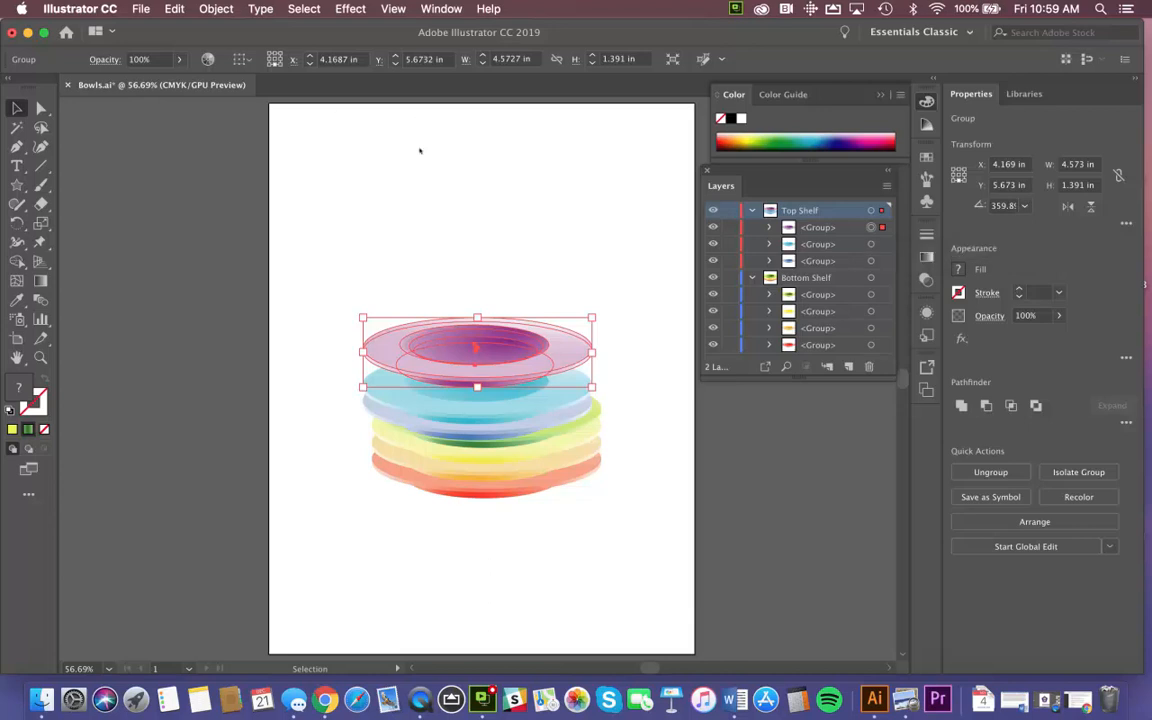
# Send the purple bowl to the back of the Top Shelf layer and transfer it to the Bottom Shelf layer
pyautogui.click(216, 8)
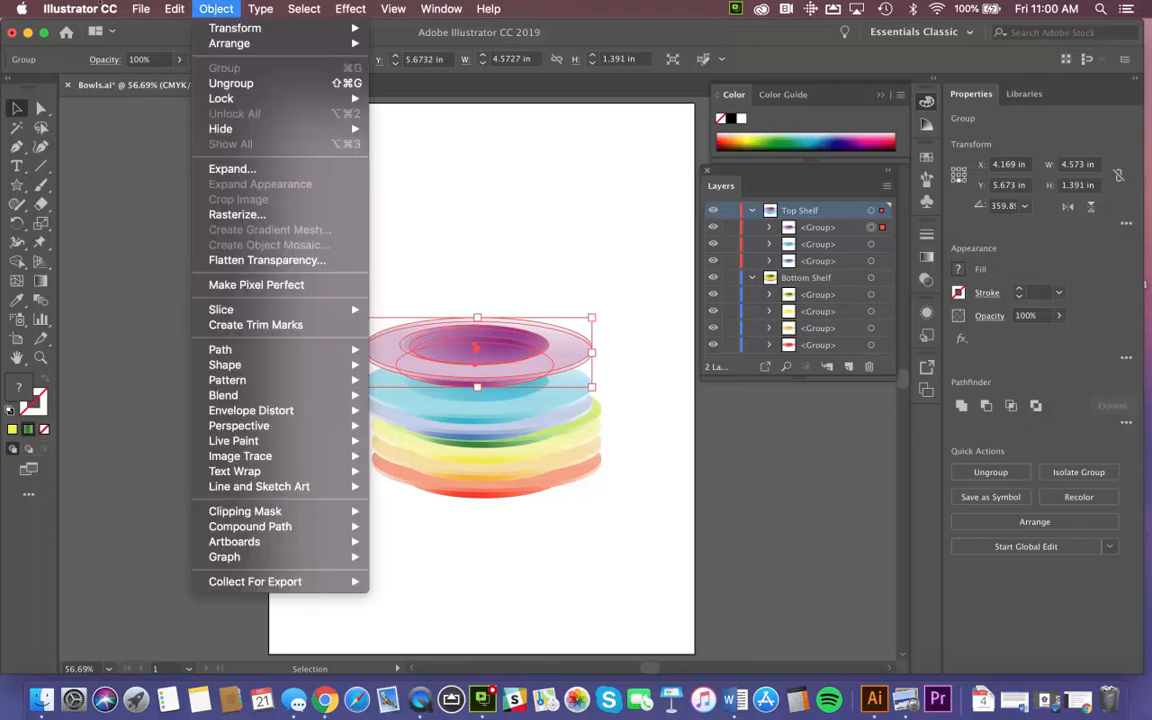
pyautogui.moveTo(206, 43)
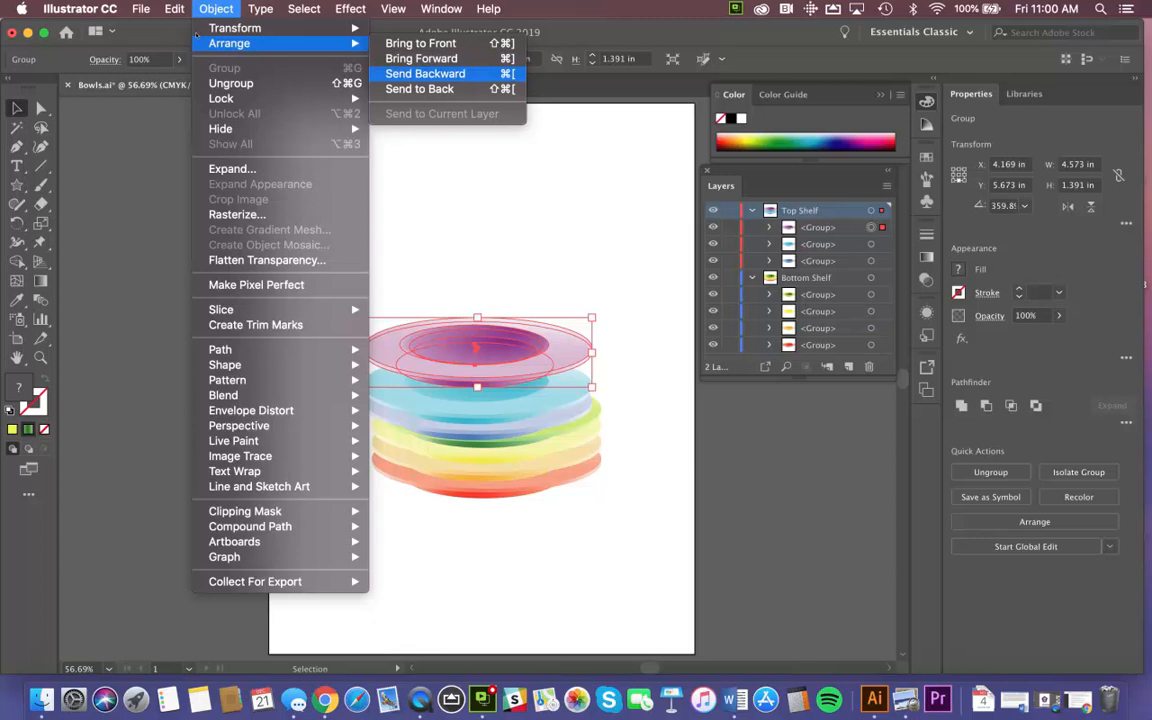
pyautogui.press('Down')
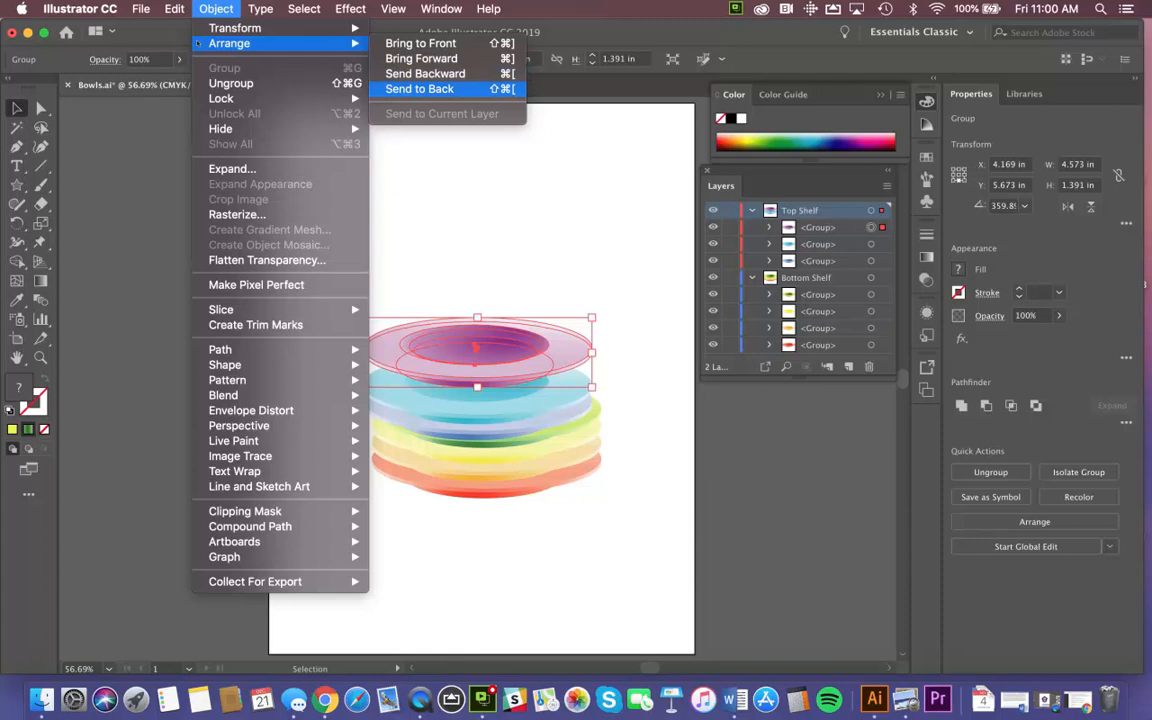
pyautogui.press('Return')
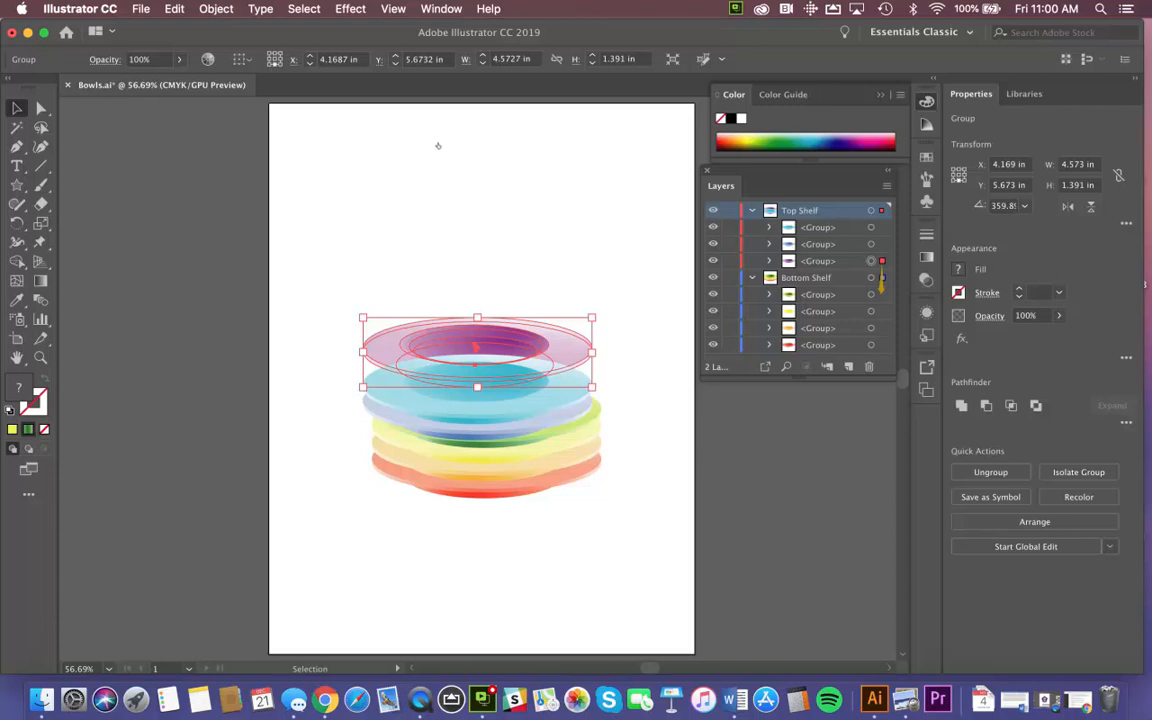
pyautogui.moveTo(882, 294); pyautogui.dragTo(882, 278)
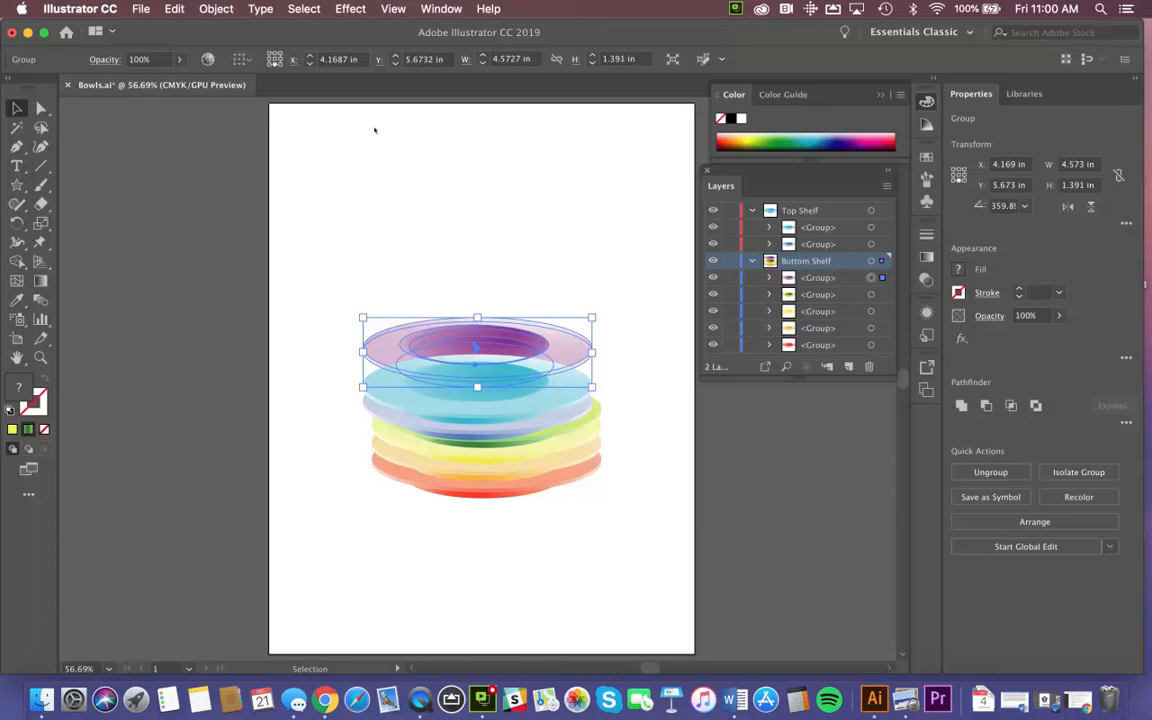
# Collapse both shelf layers and reorder them so Bottom Shelf sits above Top Shelf
pyautogui.click(752, 261)
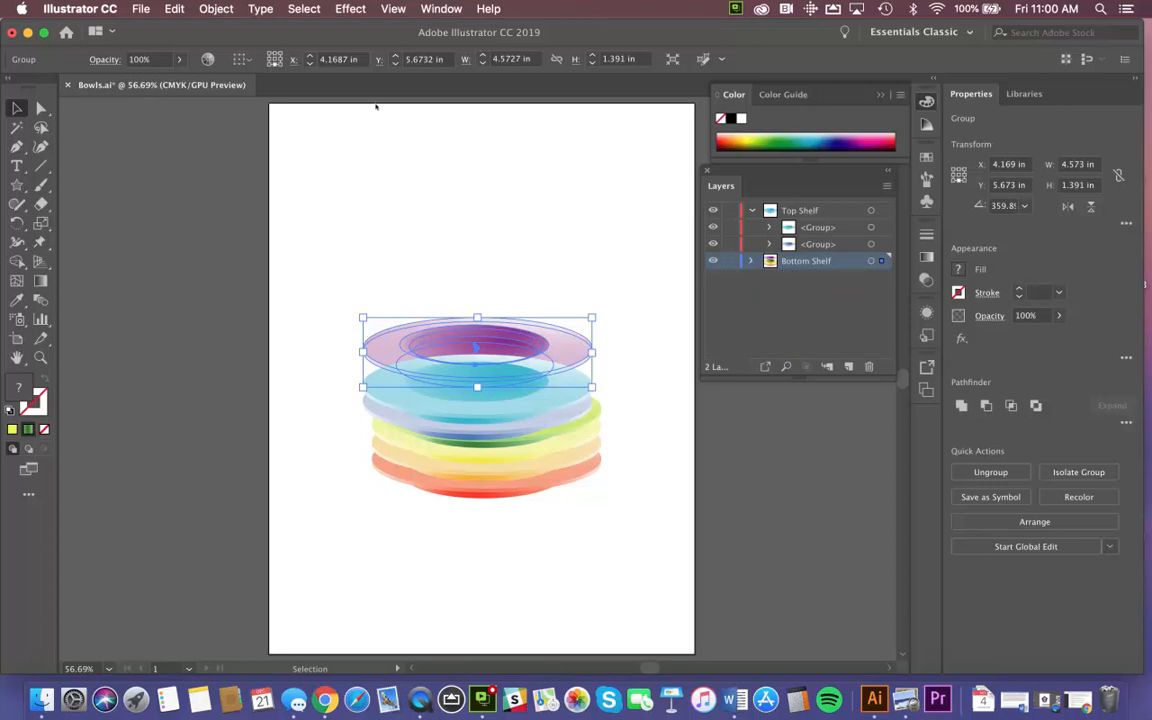
pyautogui.click(752, 211)
pyautogui.moveTo(770, 210); pyautogui.dragTo(770, 235)
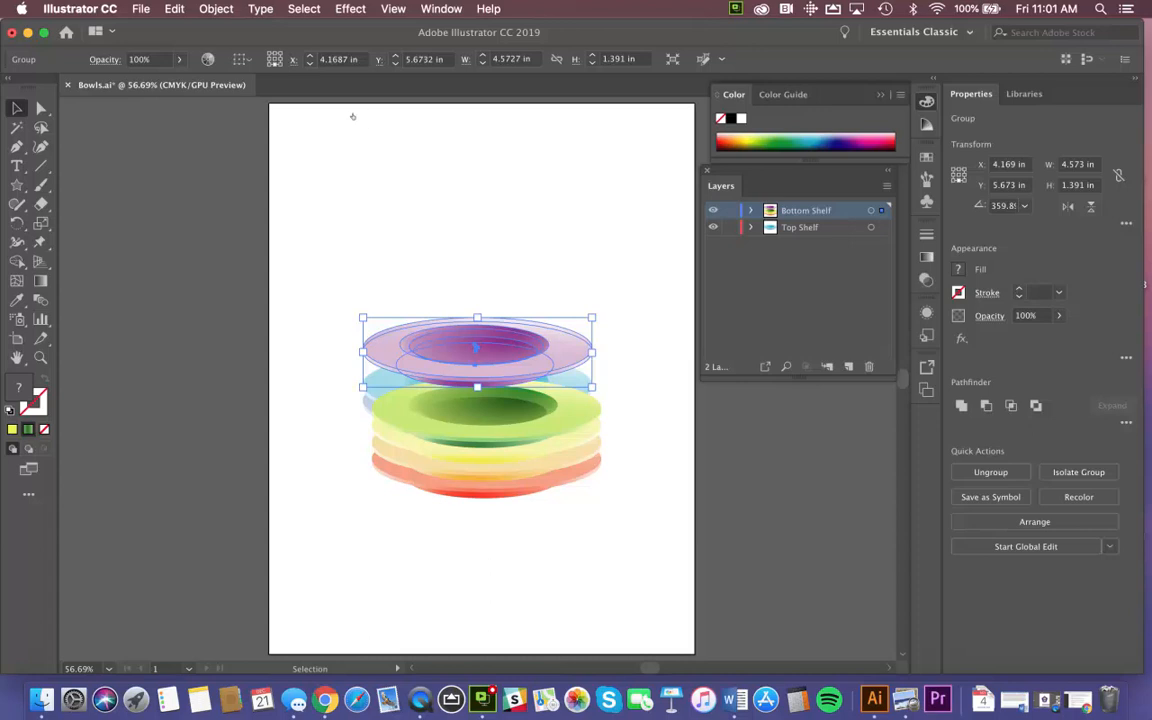
# Try hiding and showing the shelf layers, and lock and unlock the Bottom Shelf layer
pyautogui.click(713, 227)
pyautogui.click(713, 210)
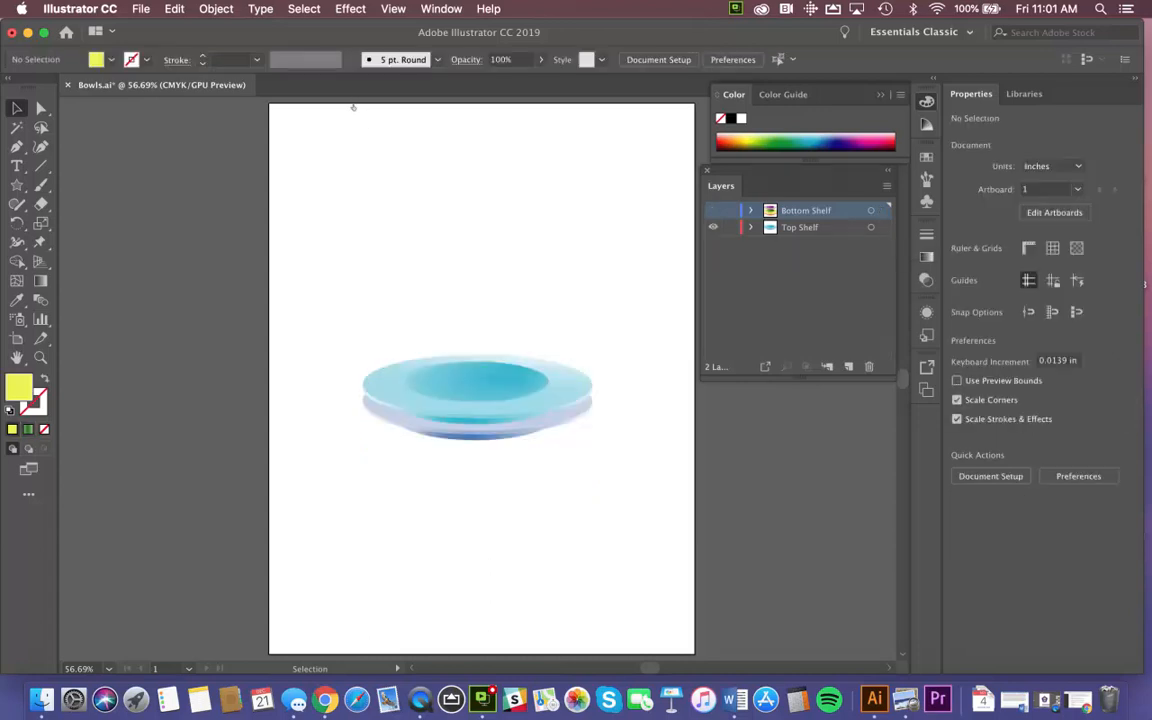
pyautogui.click(713, 210)
pyautogui.click(730, 210)
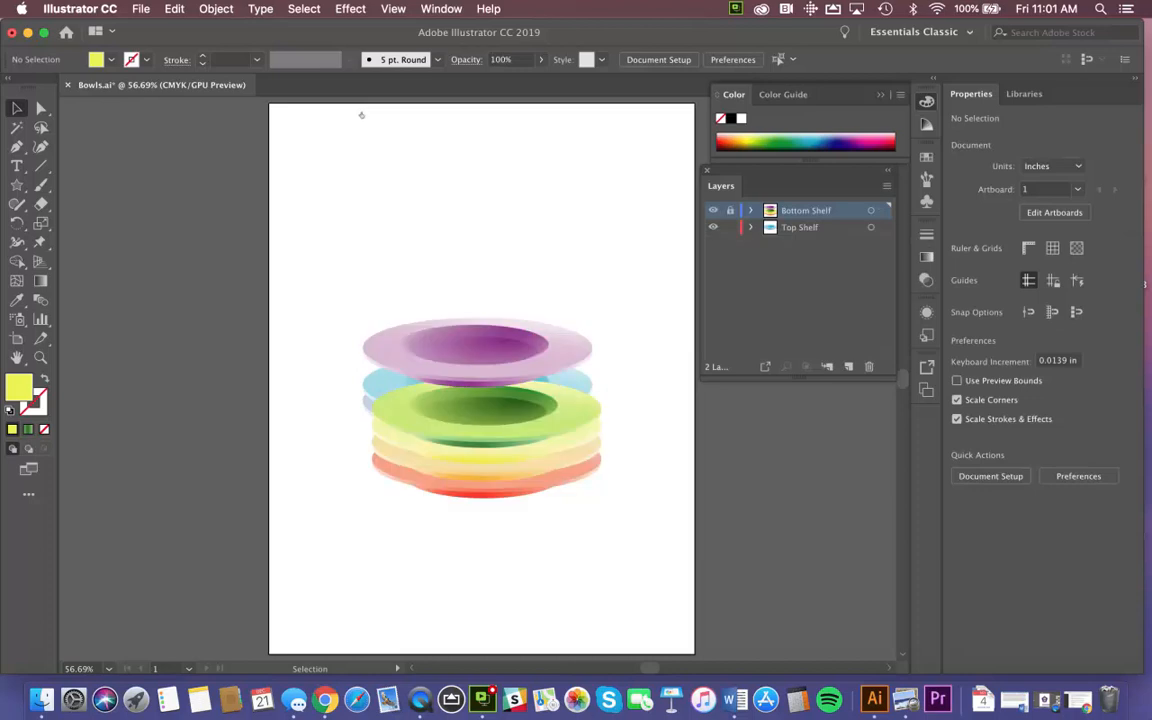
pyautogui.click(730, 210)
# Move the purple bowl's group between the yellow and orange groups in Bottom Shelf, and restore Top Shelf above Bottom Shelf
pyautogui.click(751, 210)
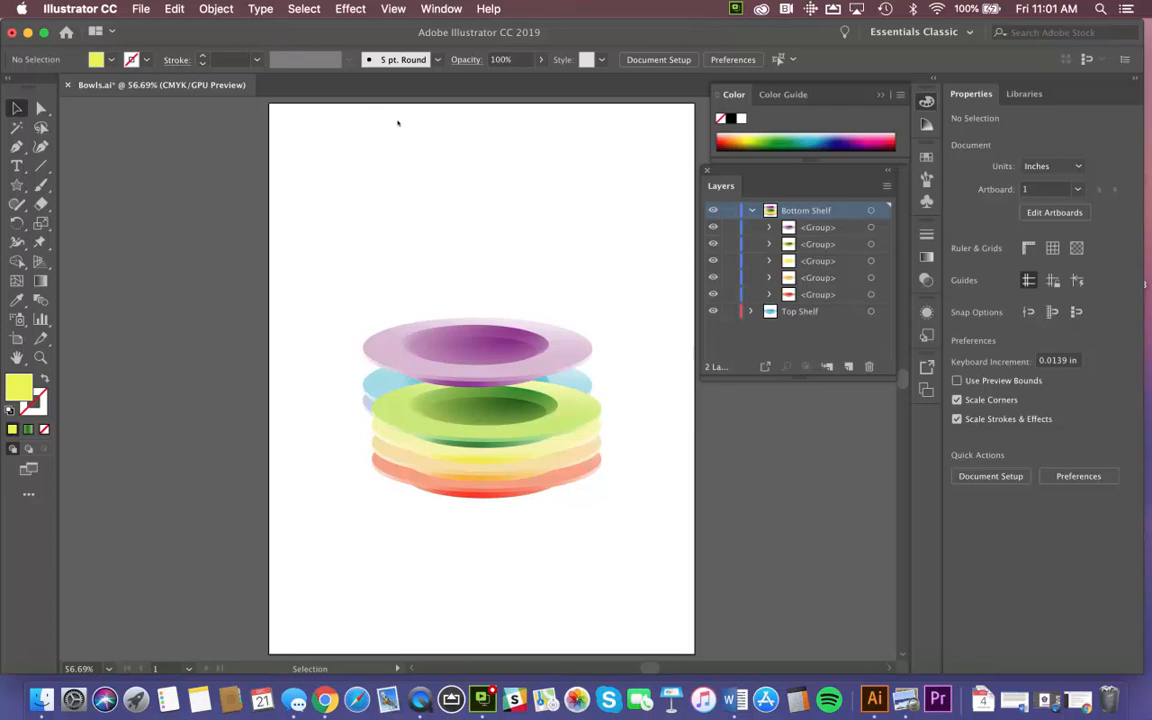
pyautogui.click(869, 228)
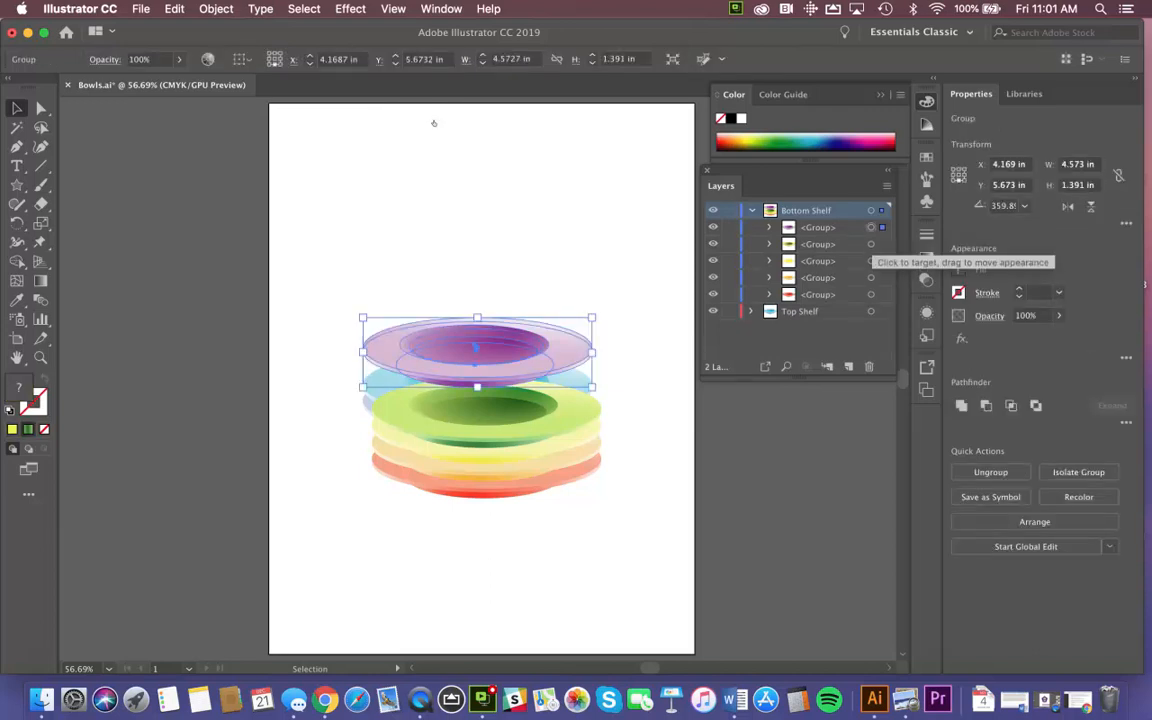
pyautogui.moveTo(812, 230); pyautogui.dragTo(812, 266)
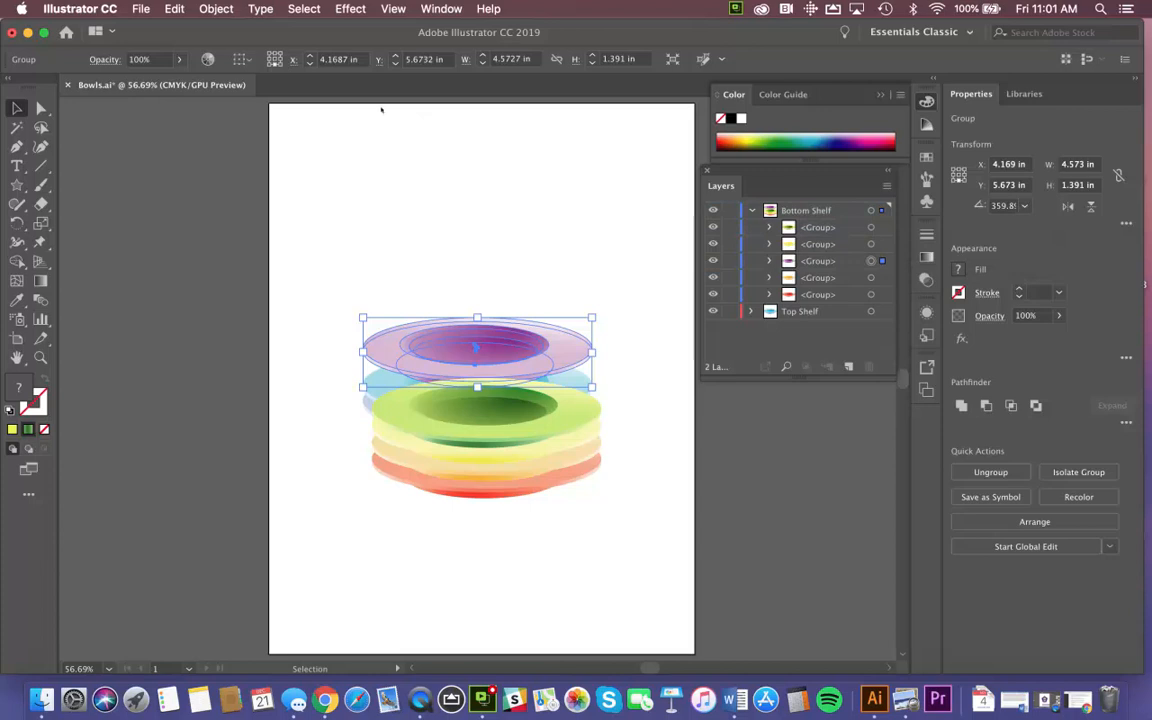
pyautogui.press('super+z')
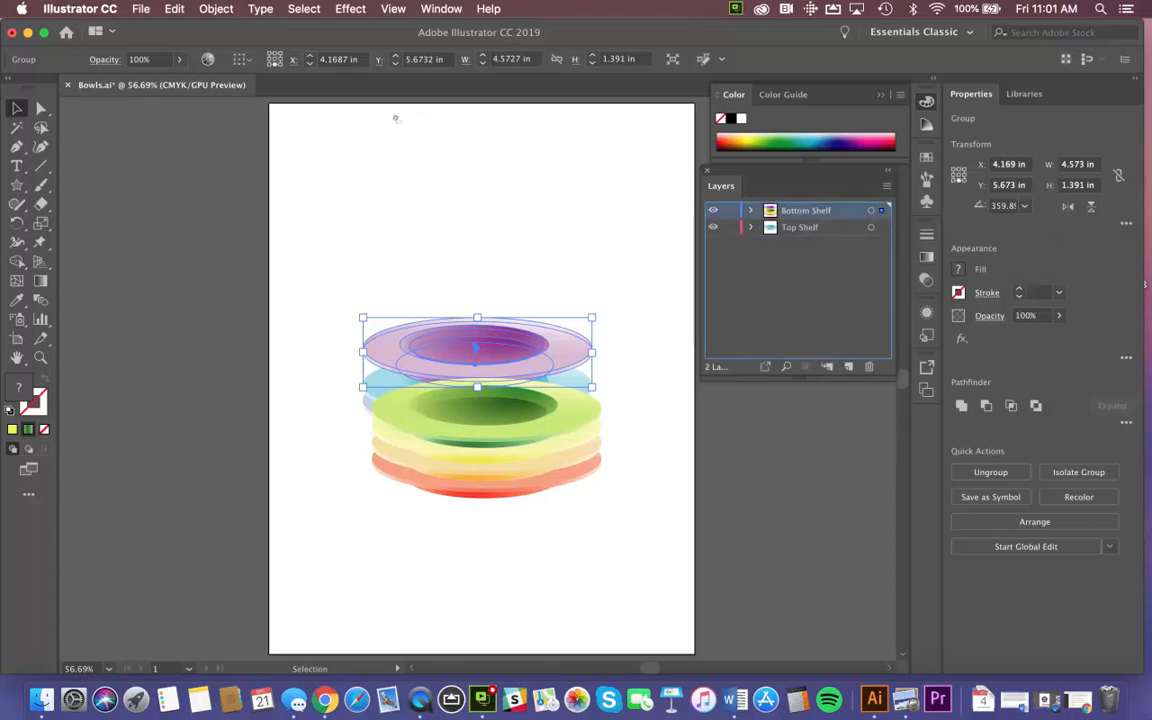
pyautogui.press('super+z')
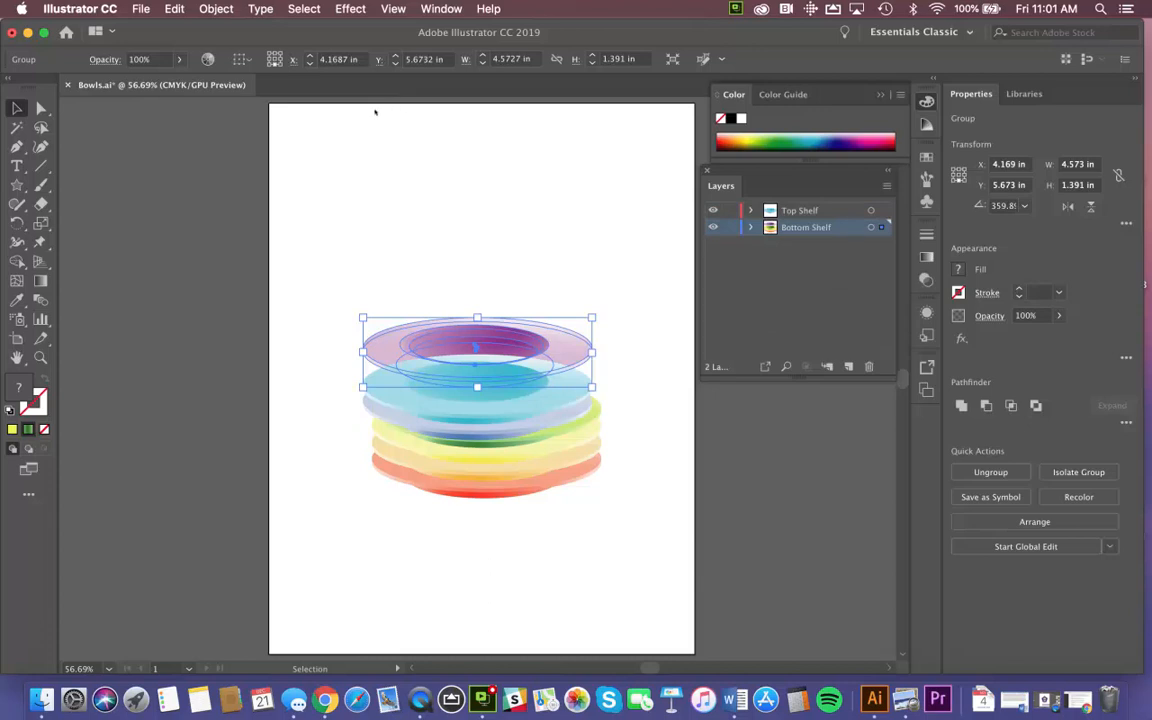
# Create a new sublayer inside the Top Shelf layer and name it "Top Shelf A"
pyautogui.click(751, 210)
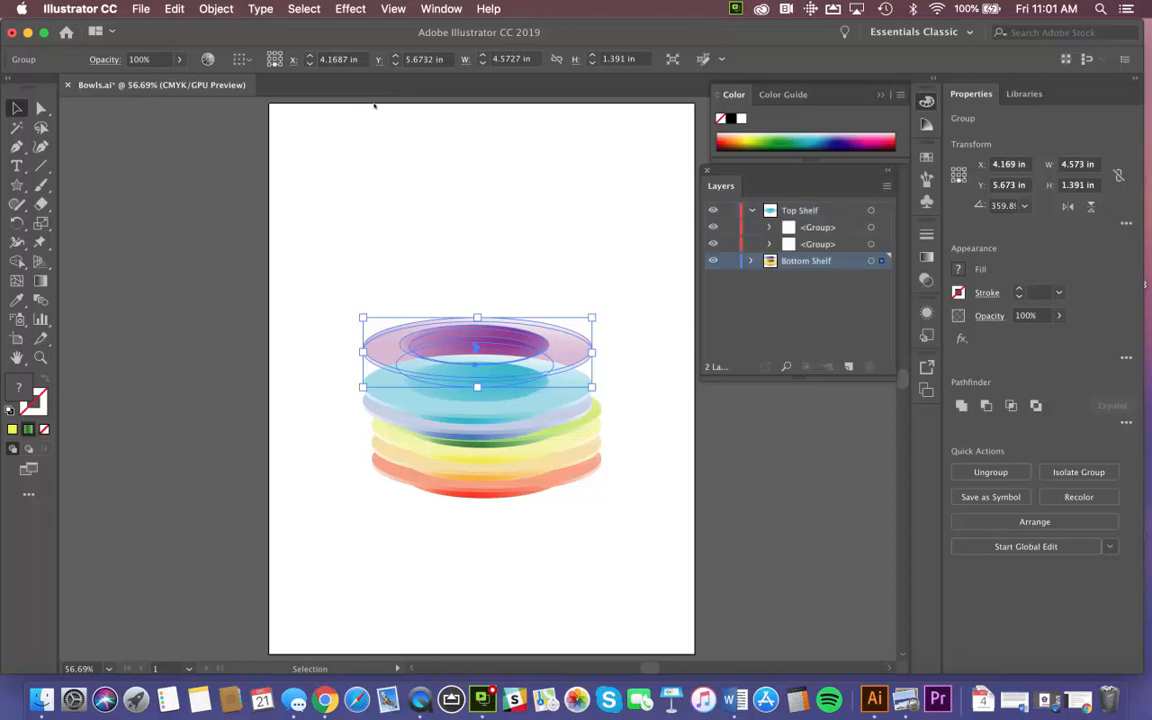
pyautogui.click(783, 212)
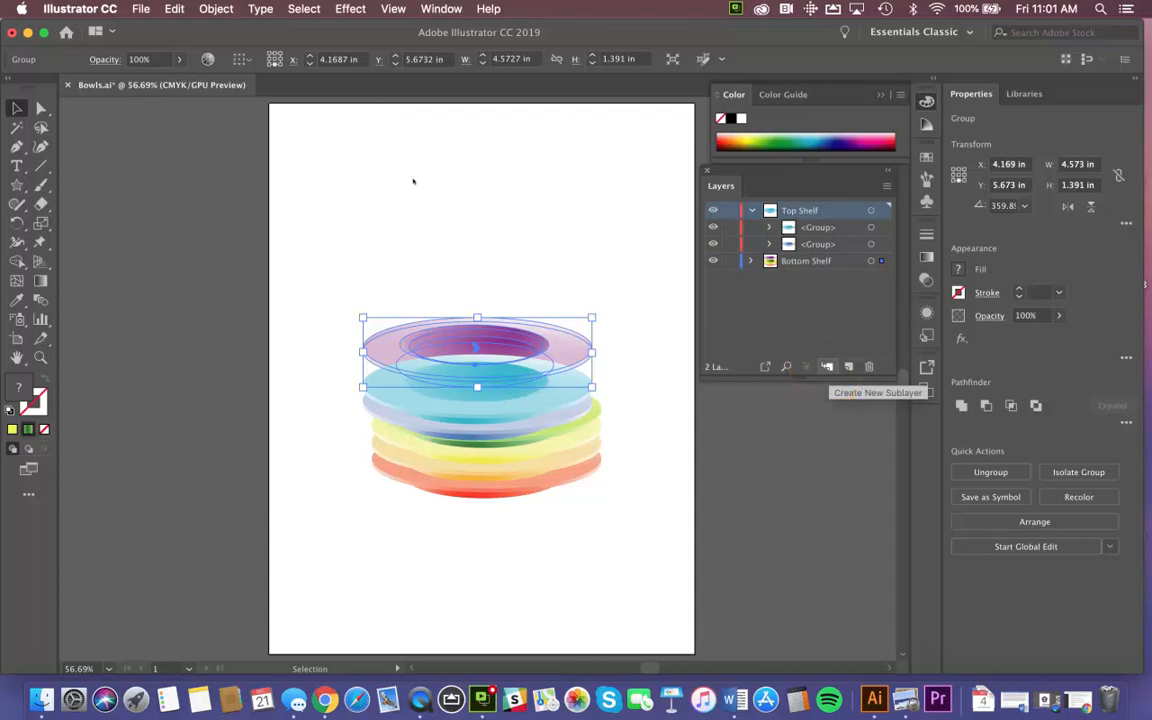
pyautogui.click(828, 366)
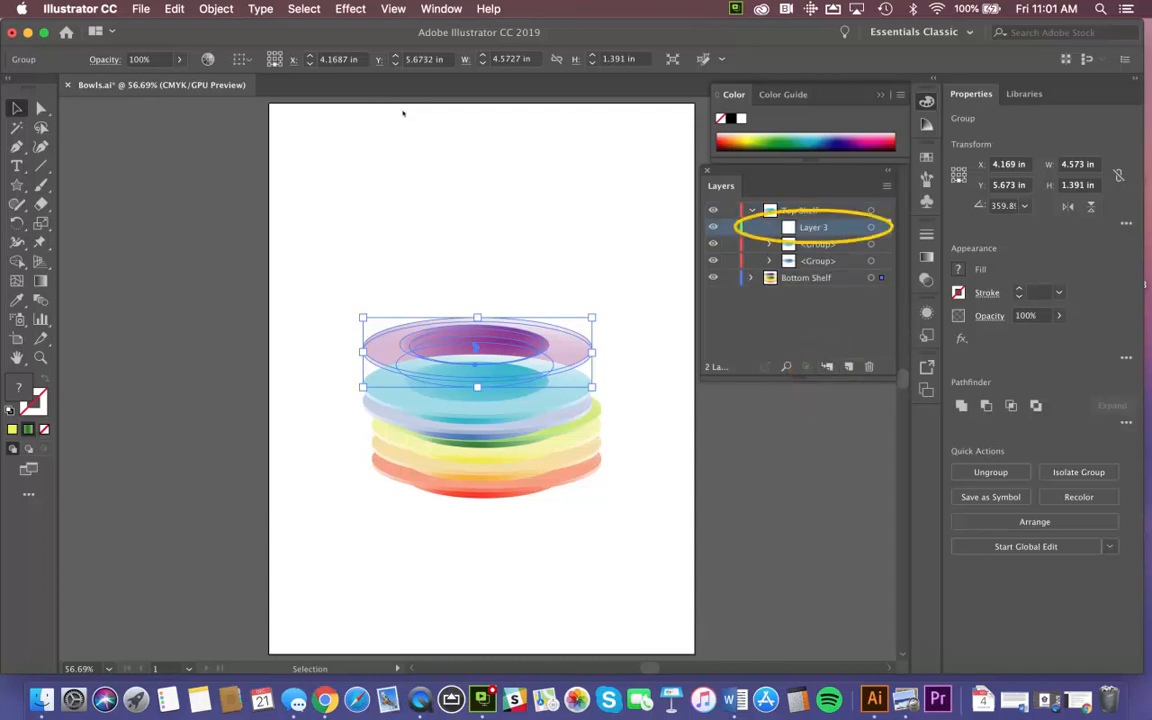
pyautogui.doubleClick(808, 227)
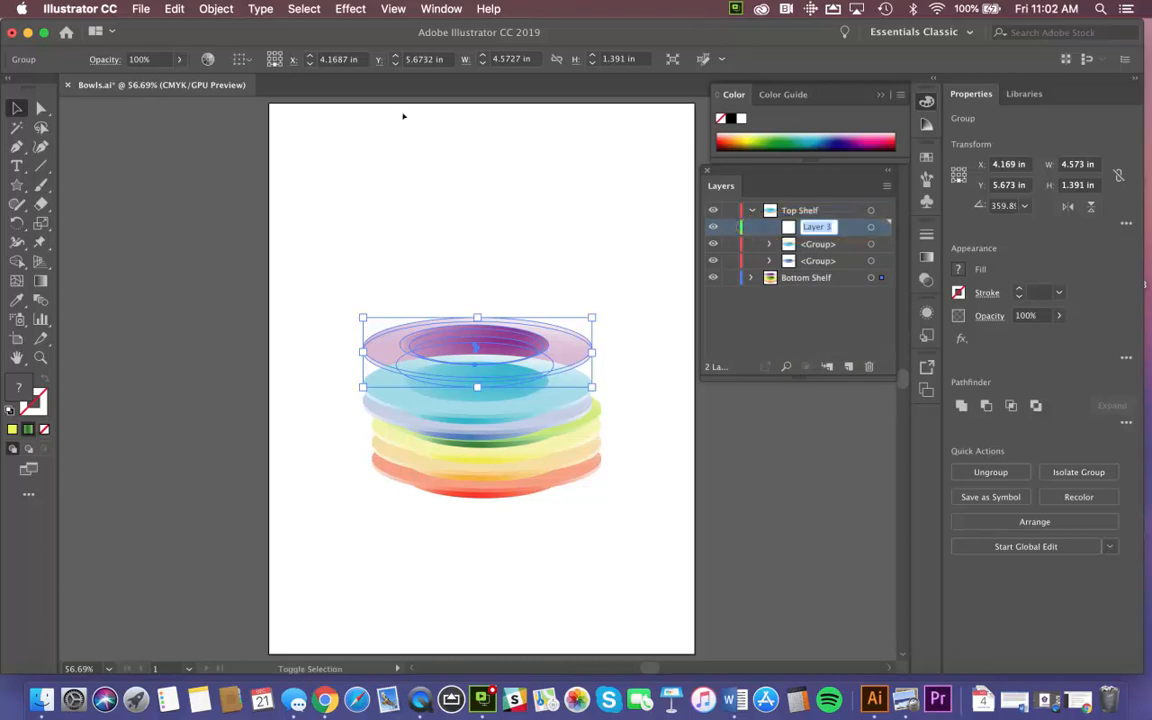
pyautogui.write('Top Shelf A')
pyautogui.press('Return')
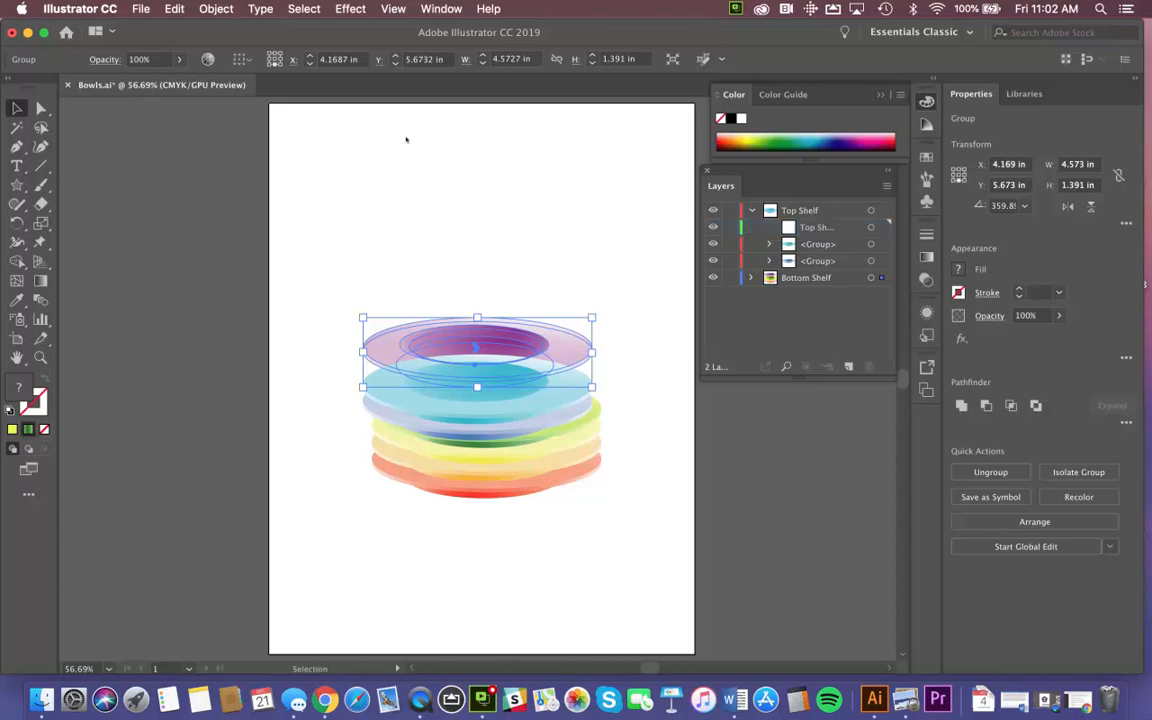
# Move the turquoise bowl's group into the Top Shelf A sublayer and hide that group
pyautogui.moveTo(792, 244); pyautogui.dragTo(785, 227)
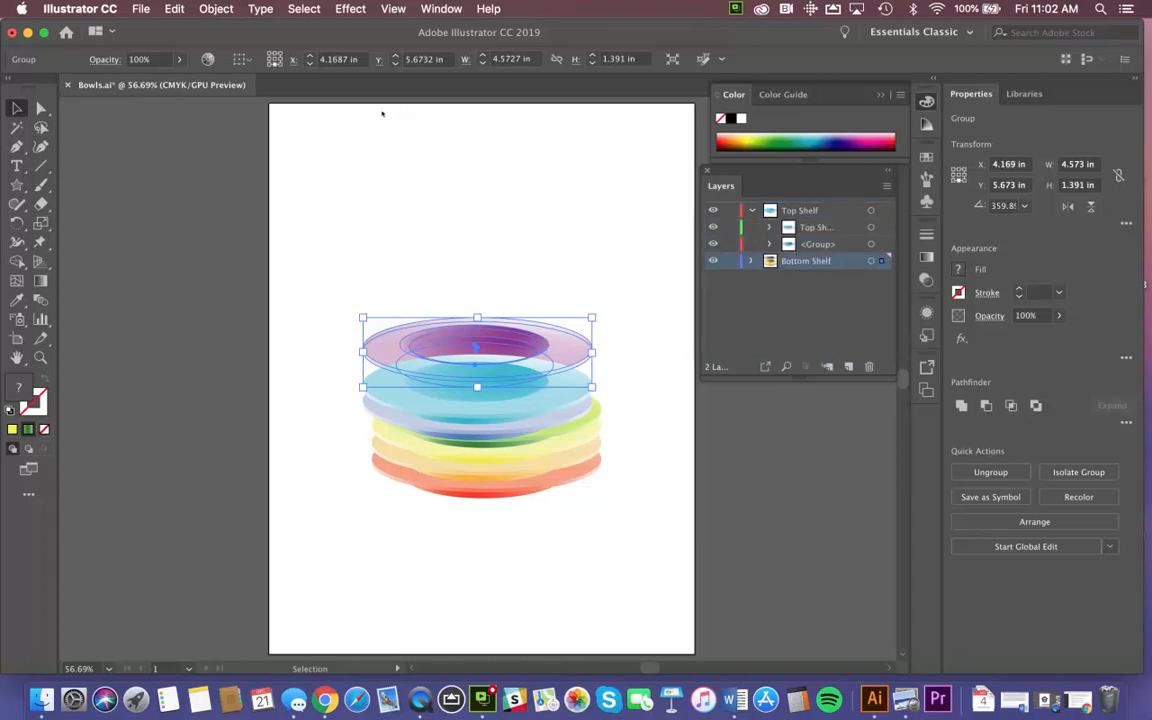
pyautogui.click(770, 227)
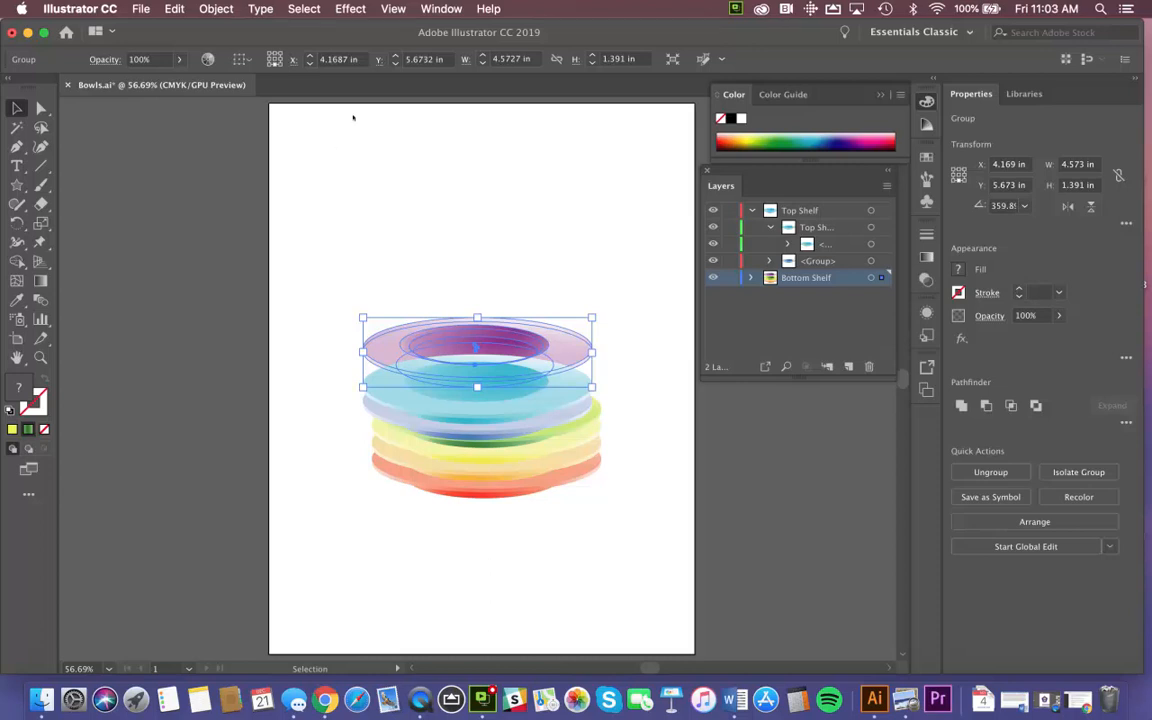
pyautogui.press('super+z')
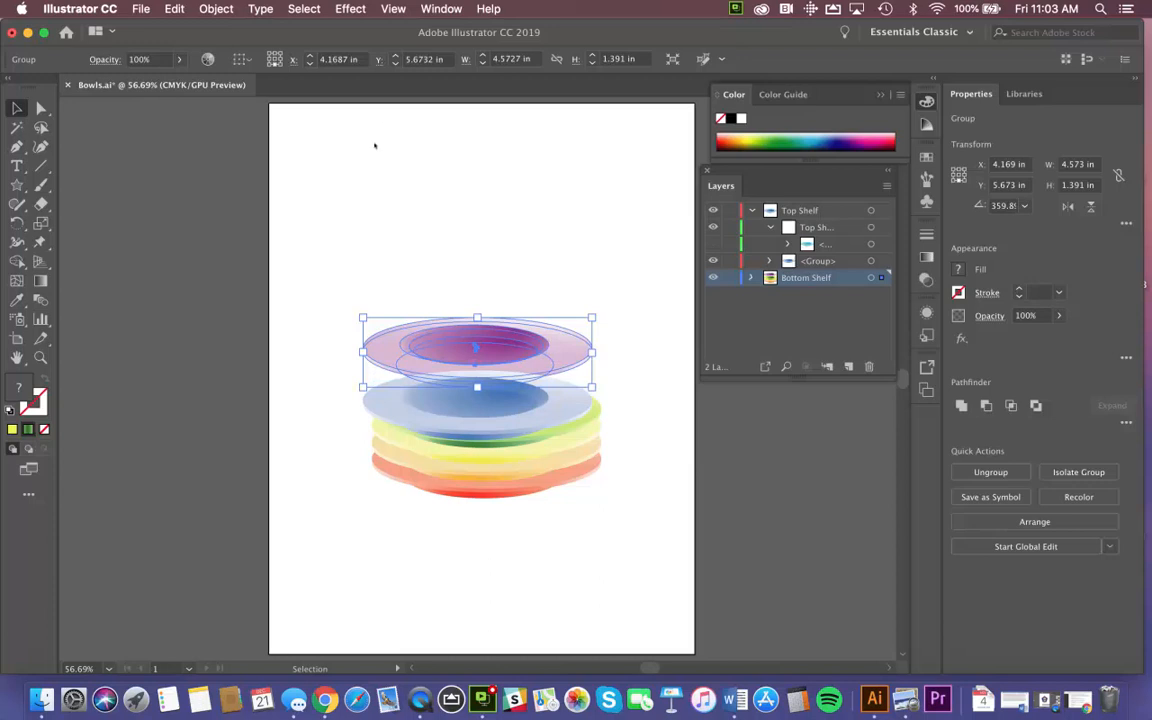
# Lock the green and yellow bowls' groups in the Bottom Shelf layer and hide the purple bowl's group
pyautogui.click(751, 278)
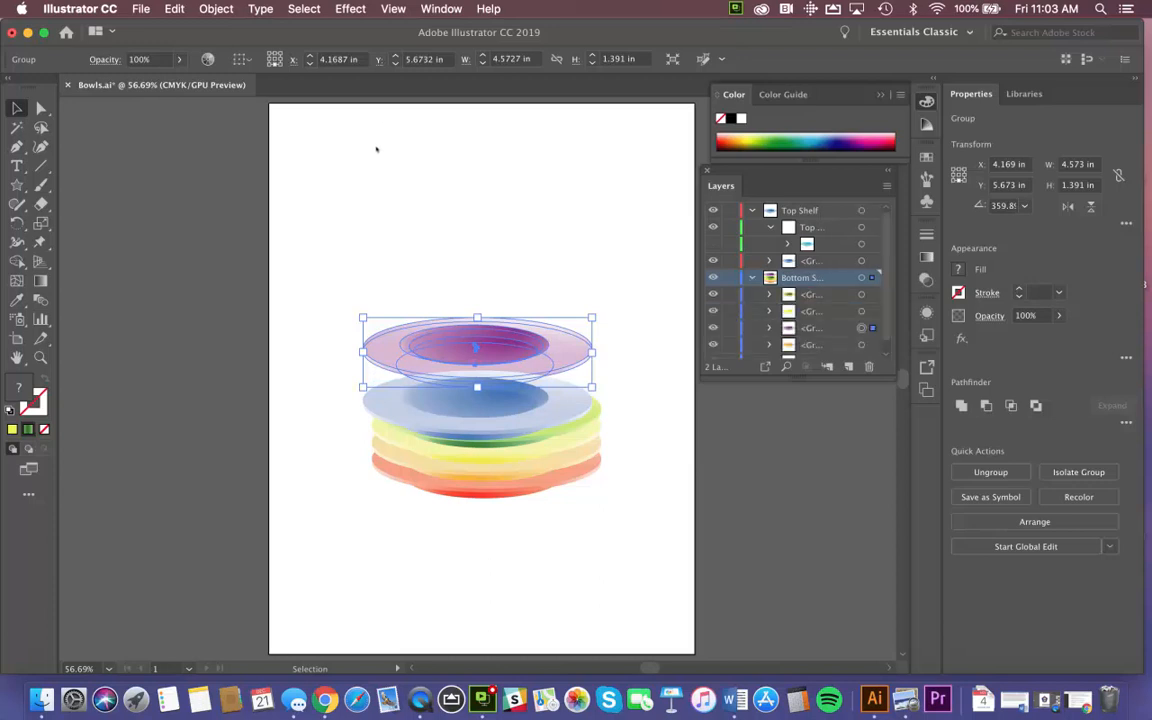
pyautogui.click(730, 294)
pyautogui.click(730, 311)
pyautogui.scroll(-1, 808, 308)
pyautogui.click(713, 317)
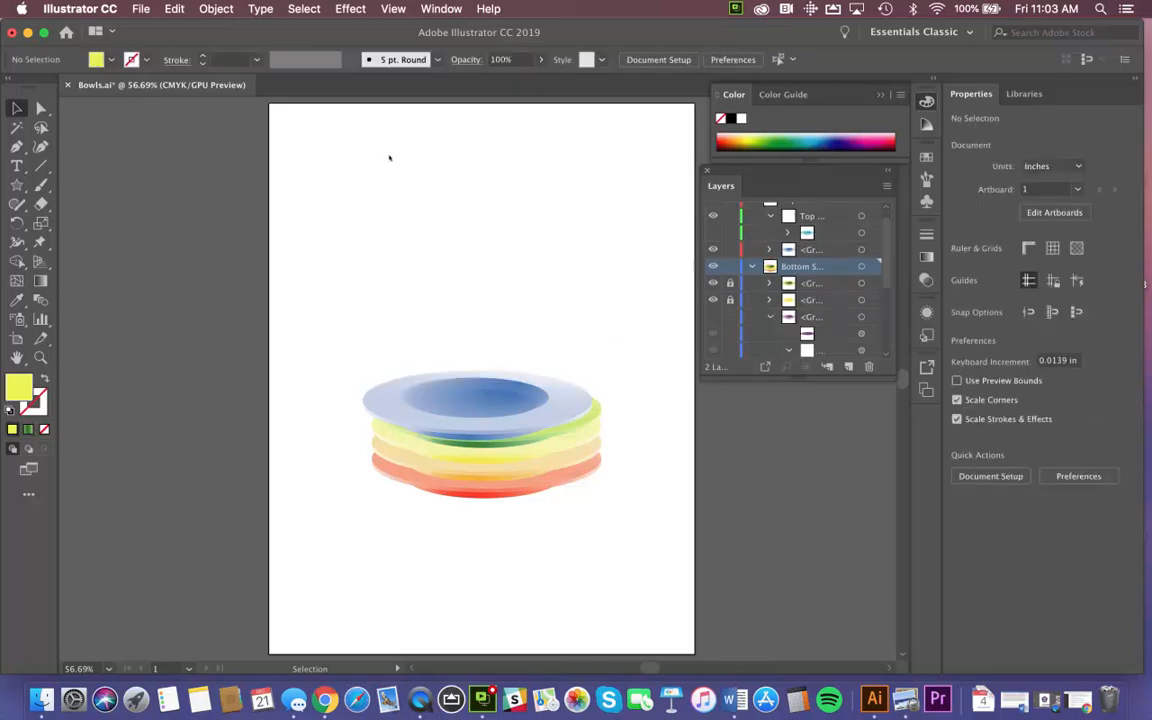
# Expand the purple bowl's group and lock its nested group and the first path inside that group
pyautogui.click(770, 316)
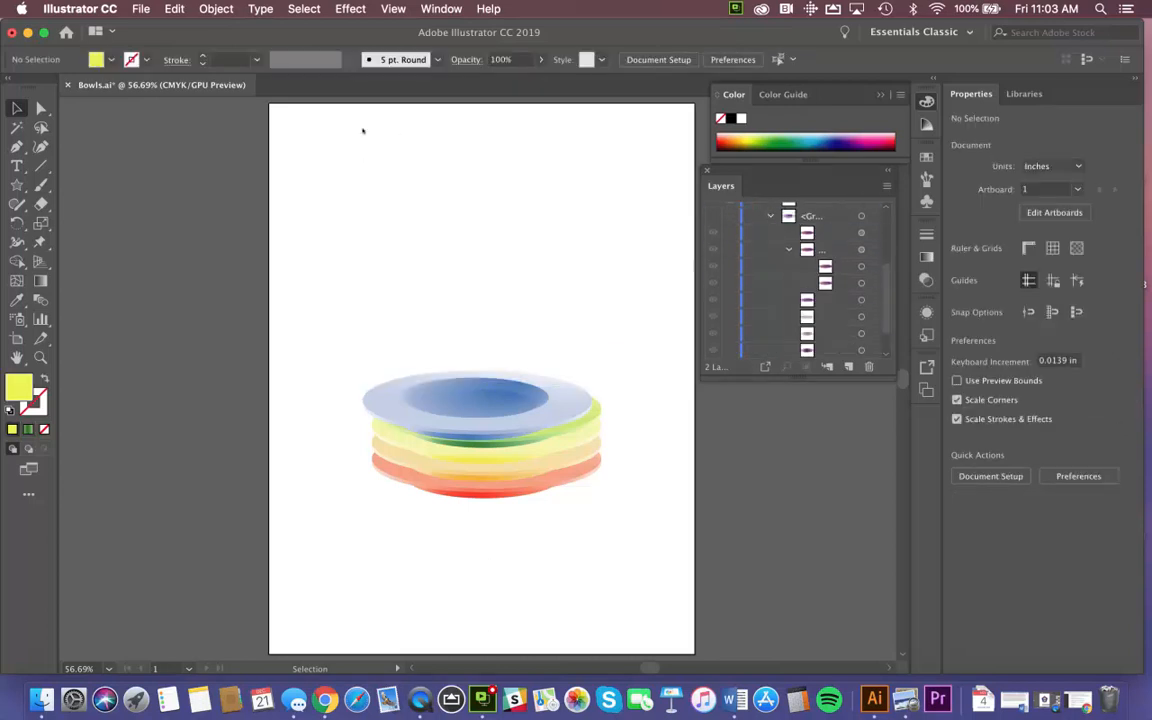
pyautogui.click(730, 266)
pyautogui.click(730, 249)
pyautogui.scroll(3, 732, 308)
pyautogui.scroll(-3, 738, 320)
pyautogui.scroll(3, 740, 316)
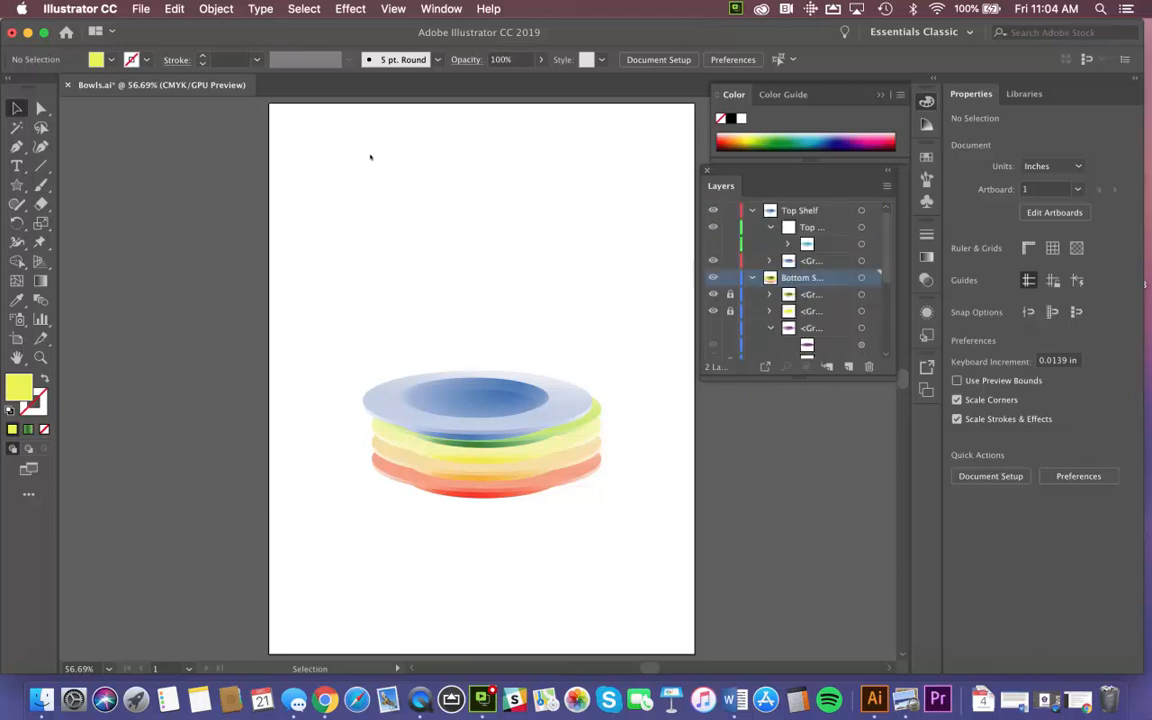